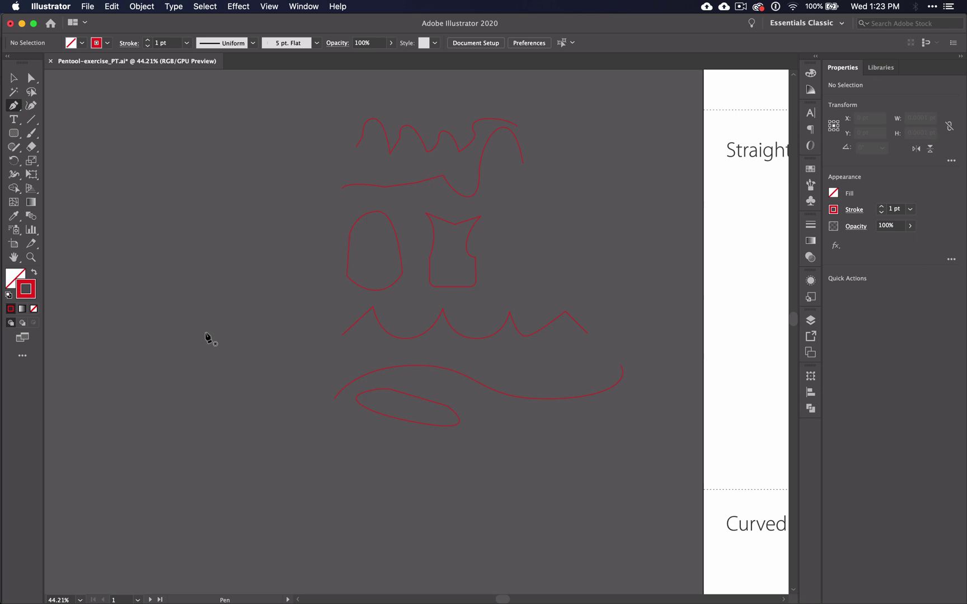
Zoom in and start a new pen path below the swoosh, undoing a misplaced anchor
{"action": "scroll", "coordinate": [207, 338], "scroll_direction": "up", "scroll_amount": 10}
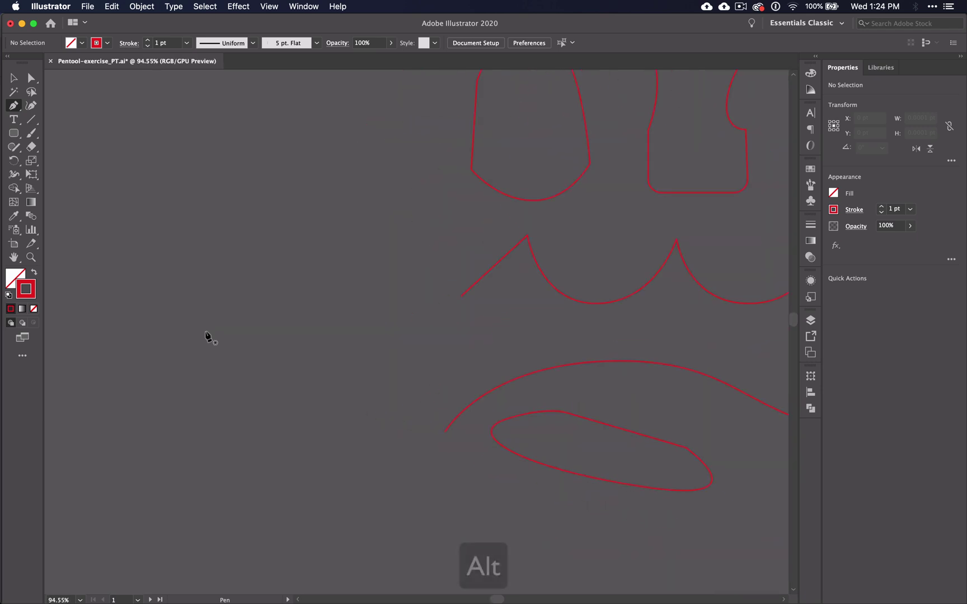
{"action": "scroll", "coordinate": [207, 338], "scroll_direction": "right", "scroll_amount": 6}
{"action": "scroll", "coordinate": [207, 338], "scroll_direction": "down", "scroll_amount": 1}
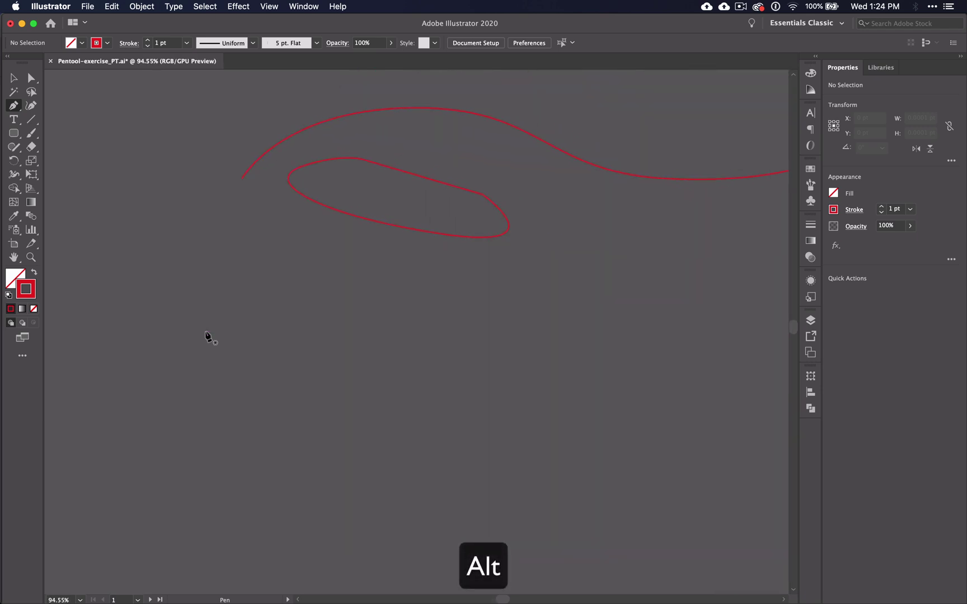
{"action": "scroll", "coordinate": [207, 337], "scroll_direction": "up", "scroll_amount": 1}
{"action": "scroll", "coordinate": [207, 337], "scroll_direction": "left", "scroll_amount": 1}
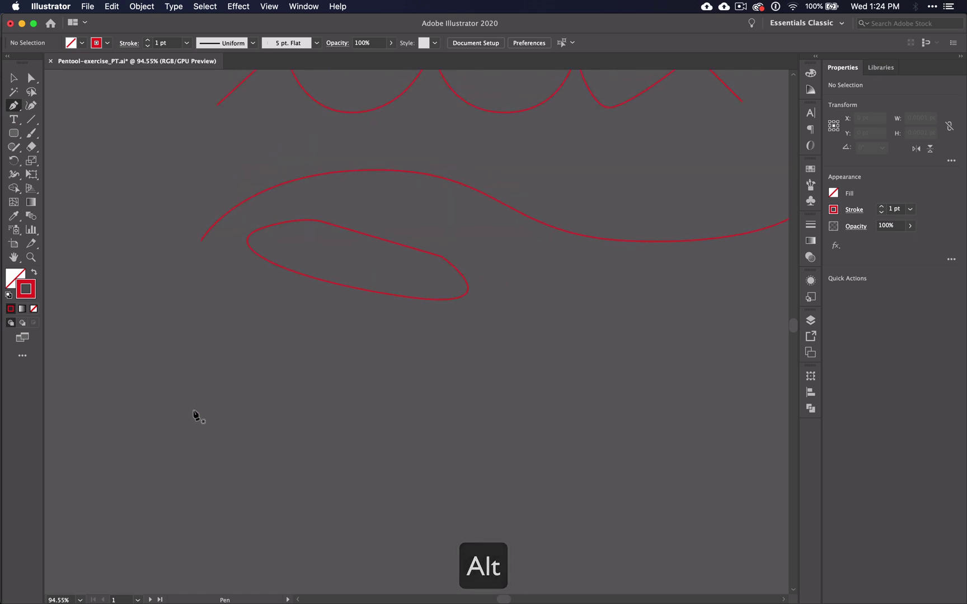
{"action": "left_click", "coordinate": [191, 498]}
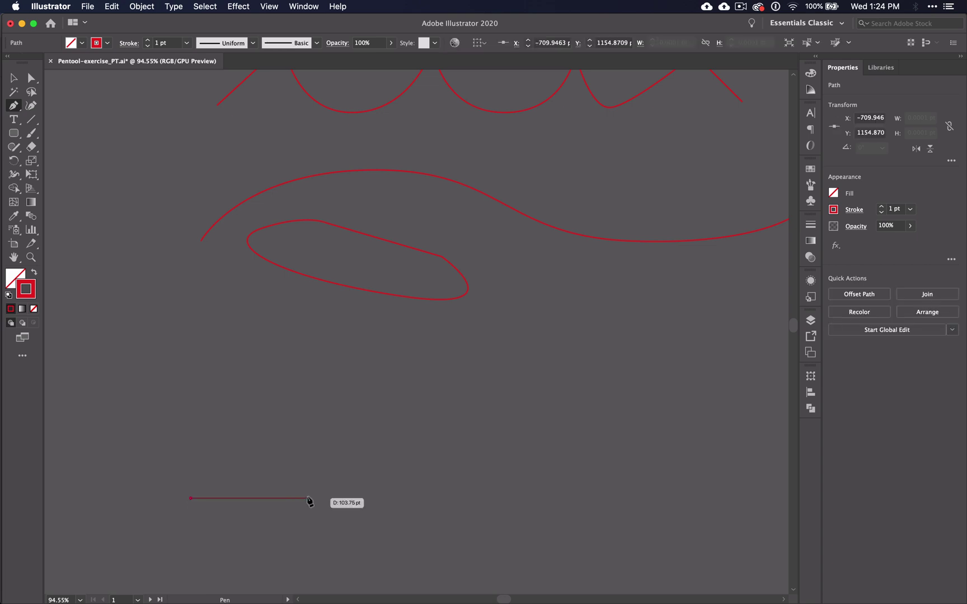
{"action": "left_click_drag", "start_coordinate": [308, 498], "coordinate": [346, 510]}
{"action": "key", "text": "ctrl+z"}
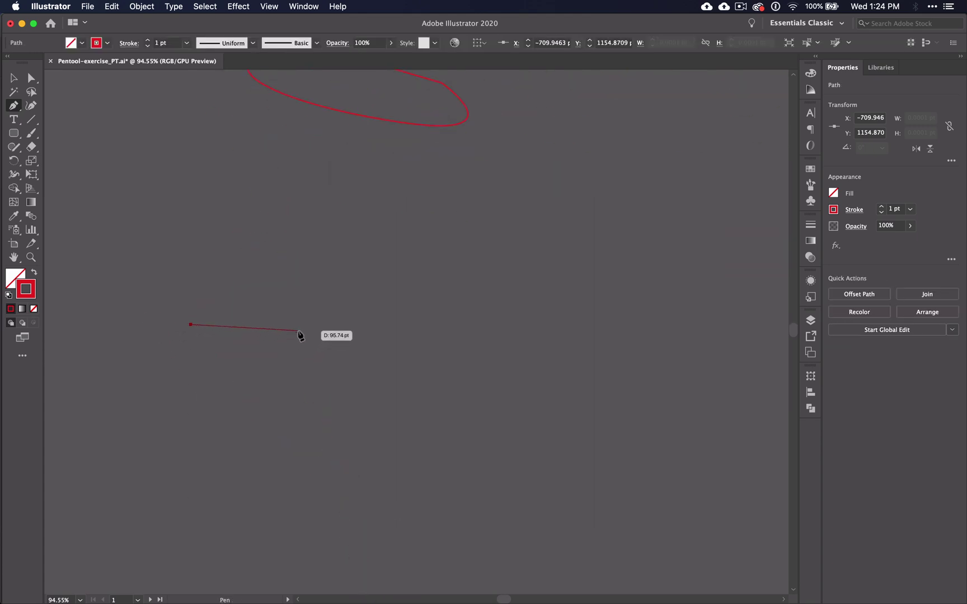
Curve the first heart lobe, corner the middle dip, and end the second lobe with a down-left handle
{"action": "left_click_drag", "start_coordinate": [299, 325], "coordinate": [359, 460]}
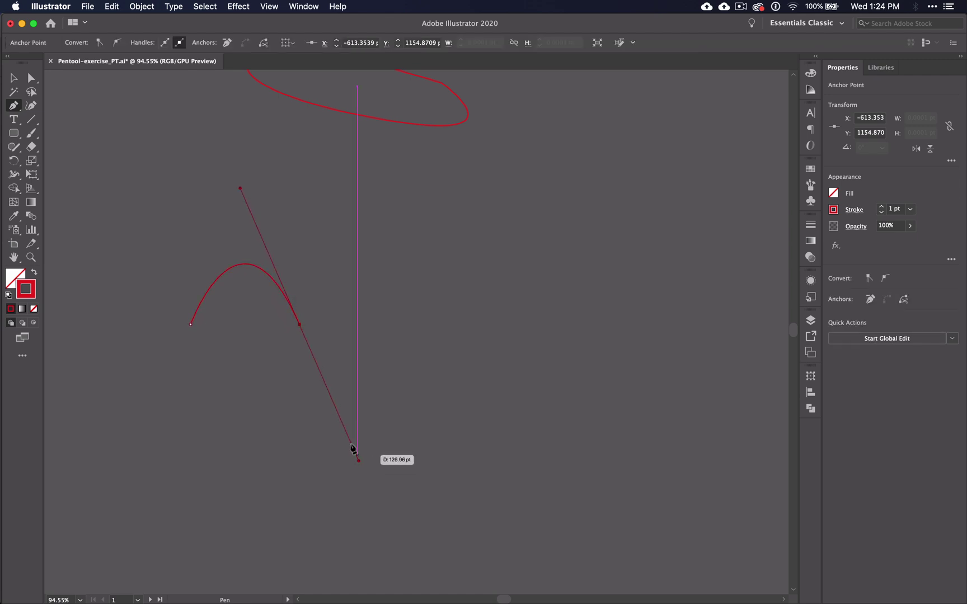
{"action": "left_click", "coordinate": [300, 325], "text": "alt"}
{"action": "left_click_drag", "start_coordinate": [327, 272], "coordinate": [365, 169]}
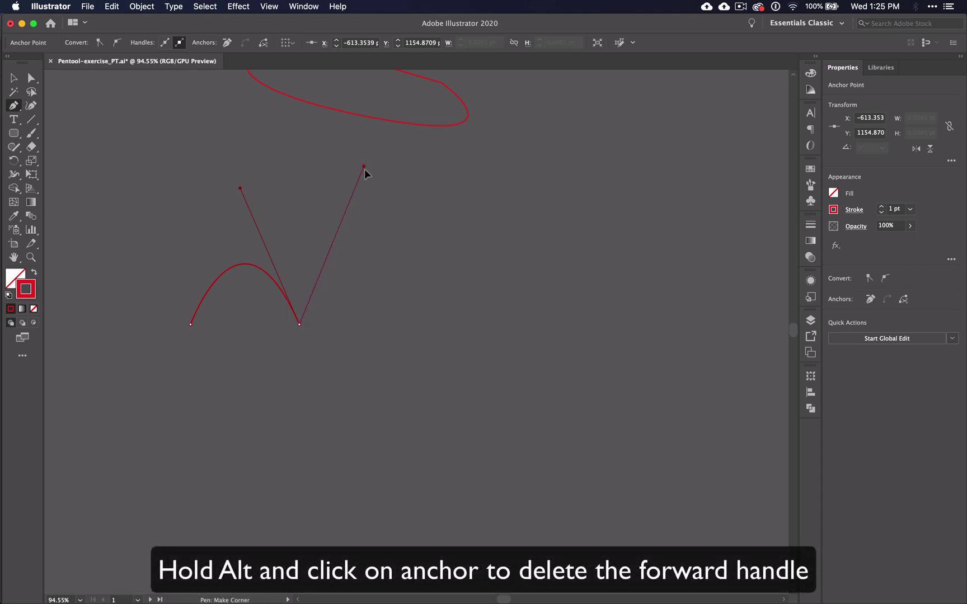
{"action": "left_click", "coordinate": [403, 322]}
{"action": "left_click_drag", "start_coordinate": [403, 321], "coordinate": [451, 236]}
{"action": "key", "text": "cmd+z"}
{"action": "key", "text": "cmd+z"}
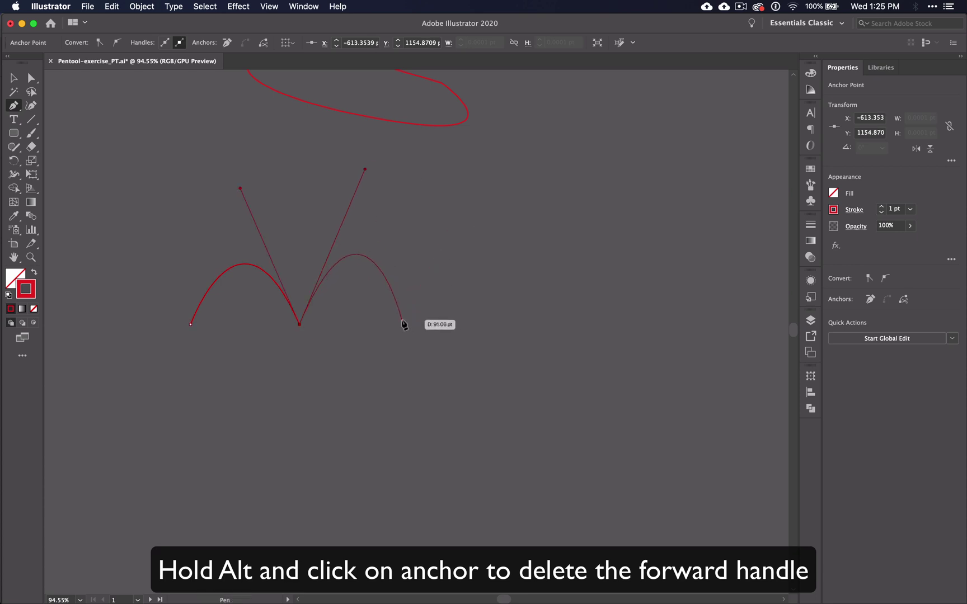
{"action": "left_click_drag", "start_coordinate": [407, 324], "coordinate": [398, 354]}
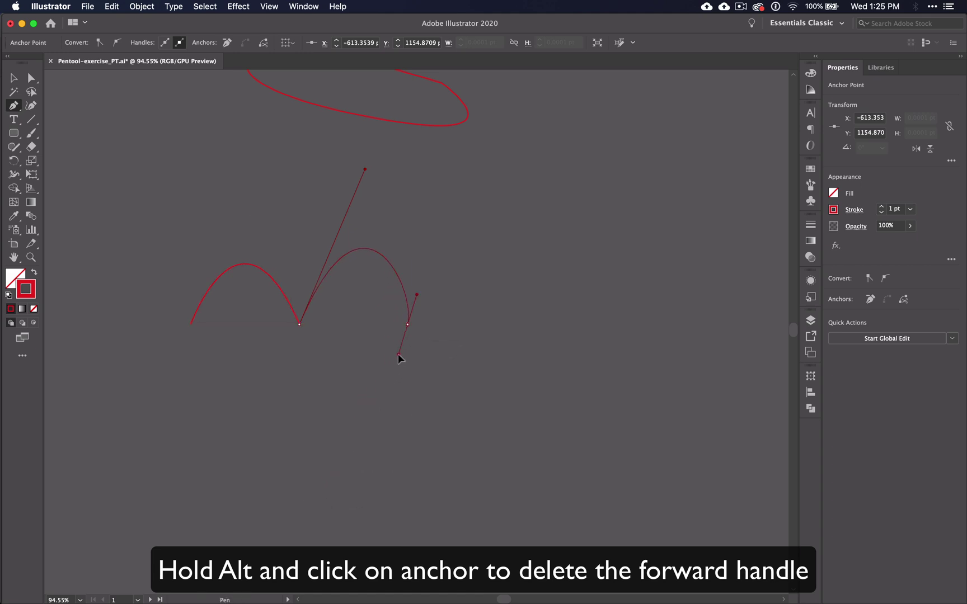
Place the heart's pointed bottom and close the path at its starting anchor
{"action": "left_click", "coordinate": [304, 516]}
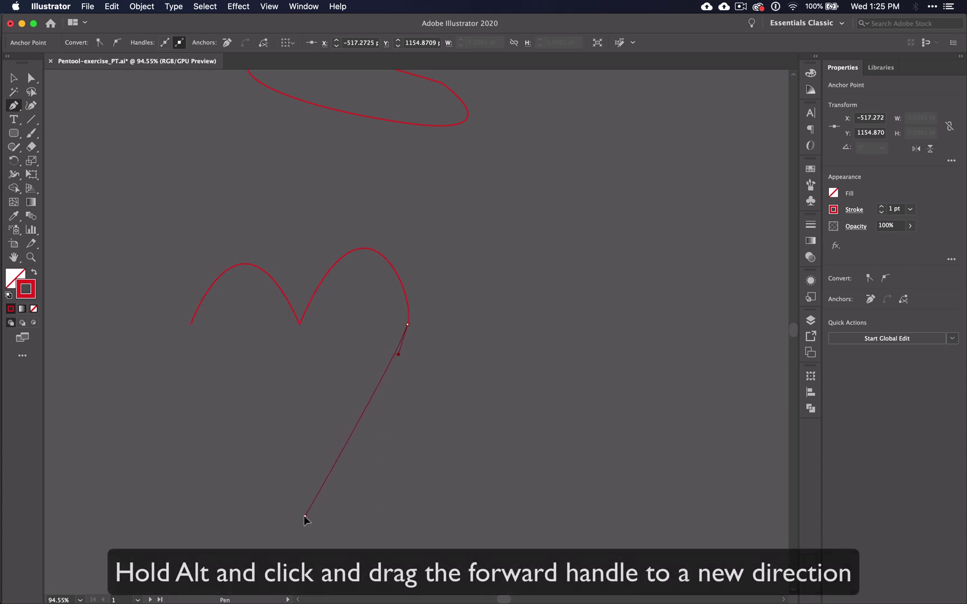
{"action": "left_click_drag", "start_coordinate": [297, 519], "coordinate": [268, 493]}
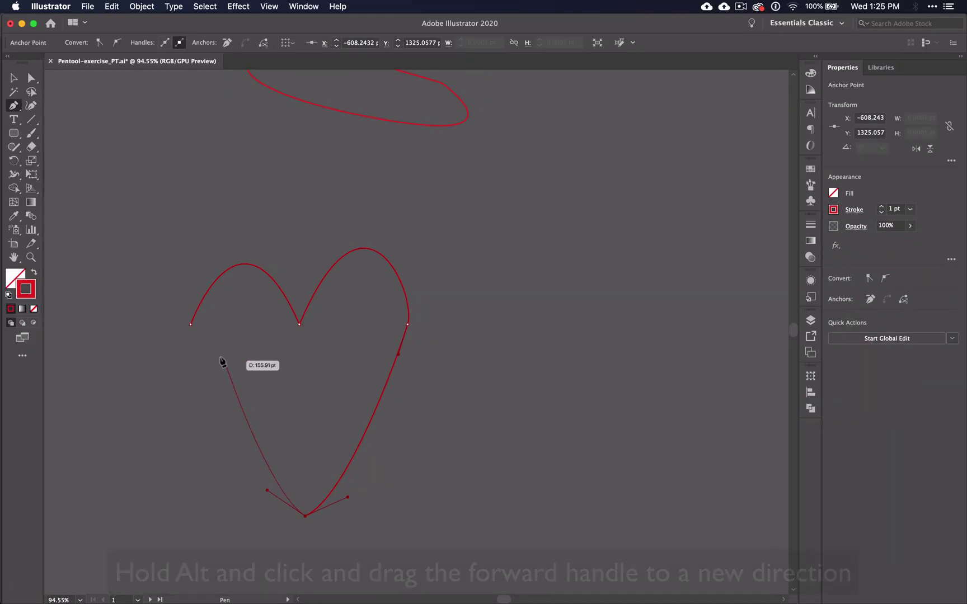
{"action": "left_click_drag", "start_coordinate": [191, 324], "coordinate": [187, 266]}
Reshape the handles at the heart's middle dip to adjust the left lobe
{"action": "left_click", "coordinate": [14, 105]}
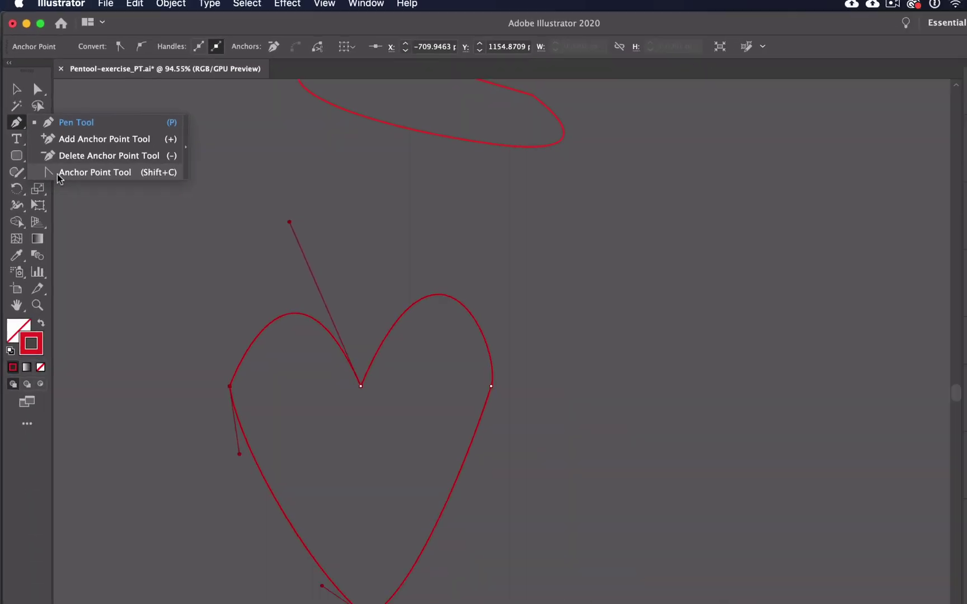
{"action": "left_click", "coordinate": [160, 148]}
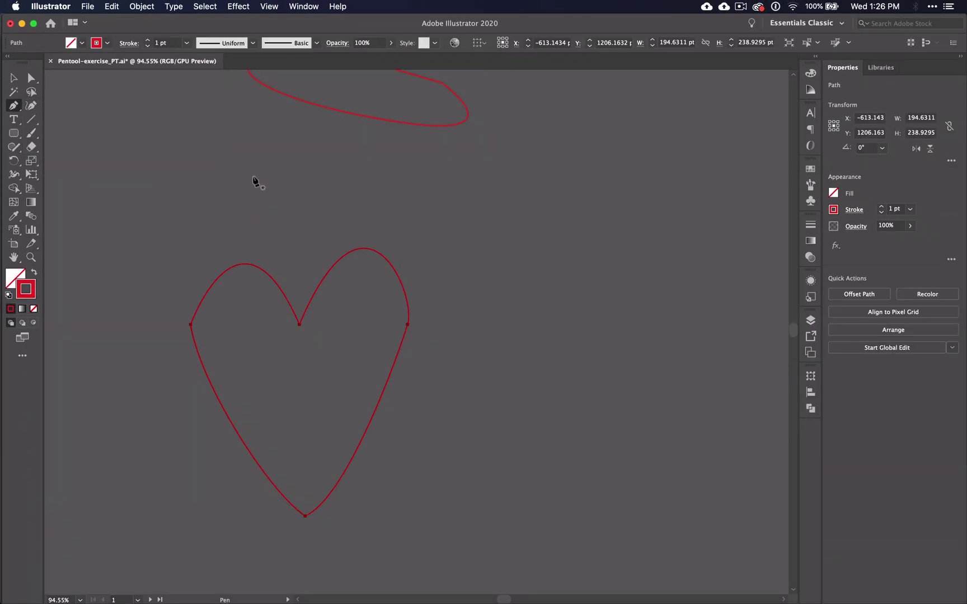
{"action": "left_click_drag", "start_coordinate": [300, 326], "coordinate": [337, 328]}
{"action": "left_click_drag", "start_coordinate": [263, 324], "coordinate": [250, 168]}
{"action": "left_click_drag", "start_coordinate": [300, 325], "coordinate": [358, 197]}
{"action": "left_click", "coordinate": [299, 325]}
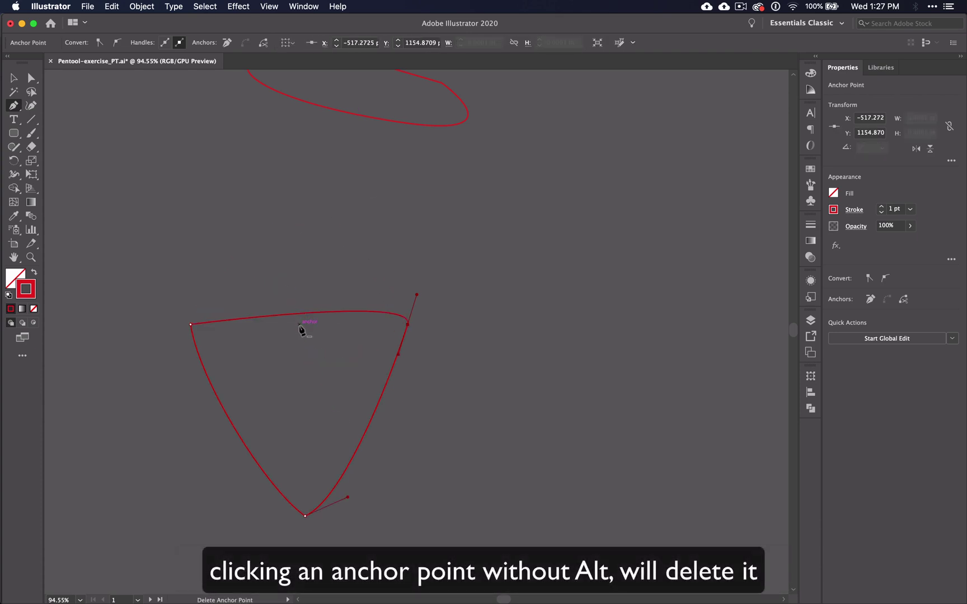
{"action": "key", "text": "super+z"}
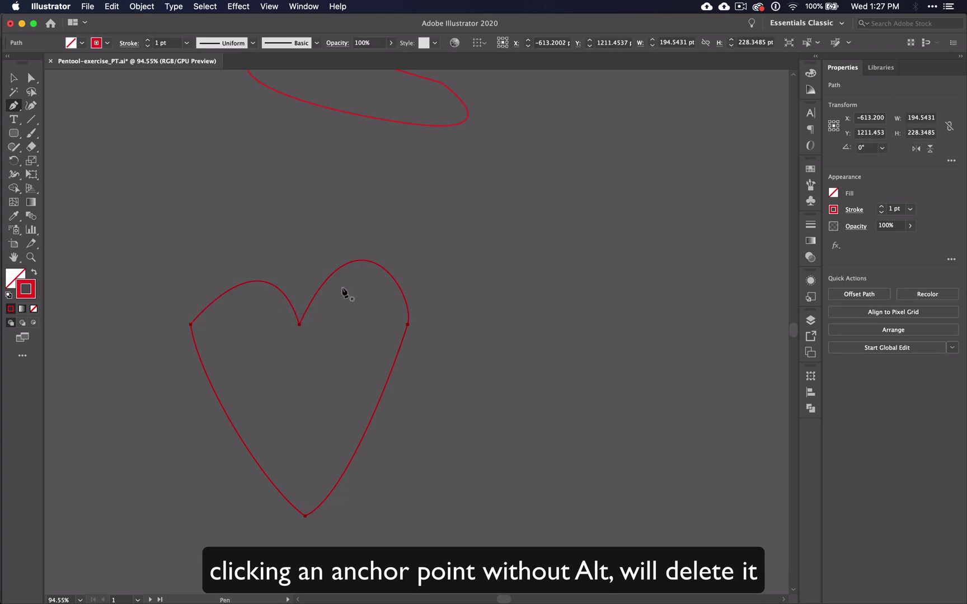
Make the heart's side anchors sharp corners and begin a peaked path to its right
{"action": "left_click", "coordinate": [407, 325], "text": "alt"}
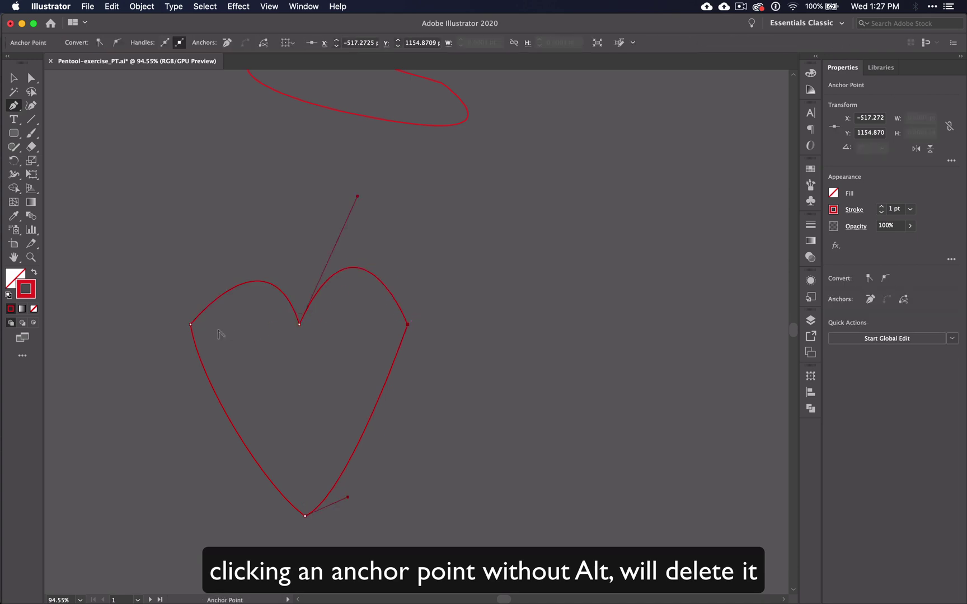
{"action": "left_click", "coordinate": [190, 324], "text": "alt"}
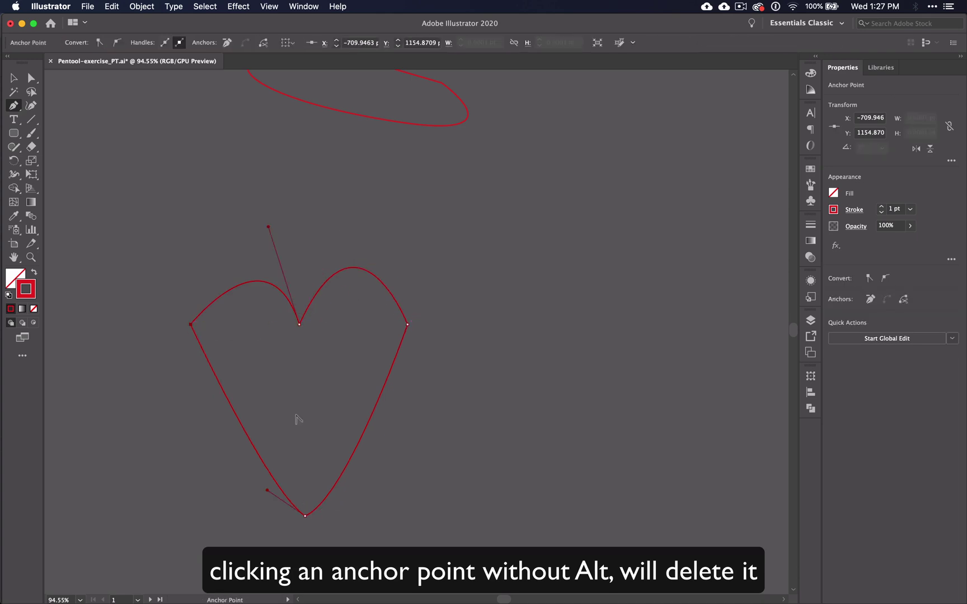
{"action": "left_click", "coordinate": [473, 279]}
{"action": "left_click", "coordinate": [565, 218]}
End the peaked path and round its peak into a smooth arc
{"action": "left_click", "coordinate": [630, 280]}
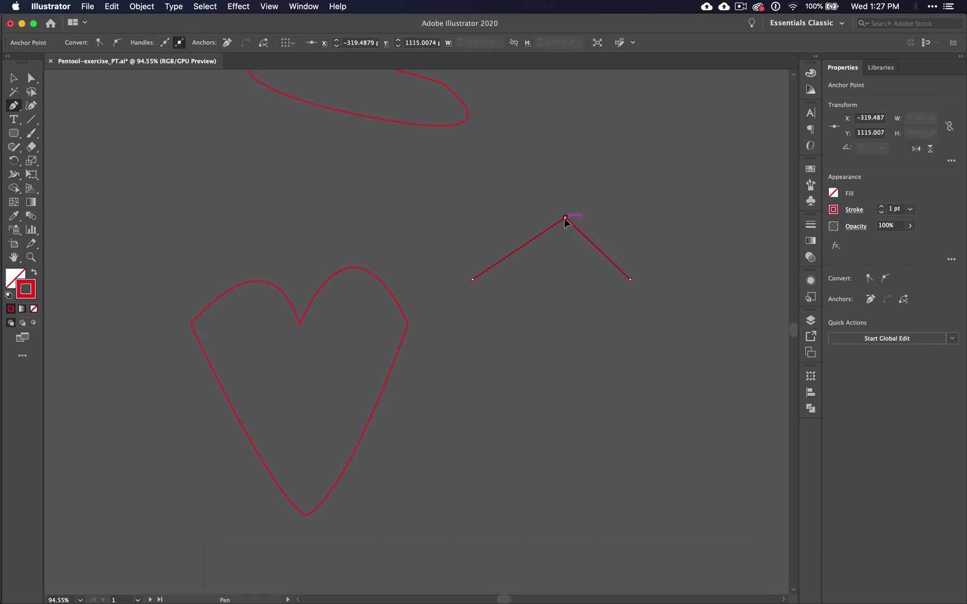
{"action": "left_click_drag", "start_coordinate": [565, 218], "coordinate": [618, 222]}
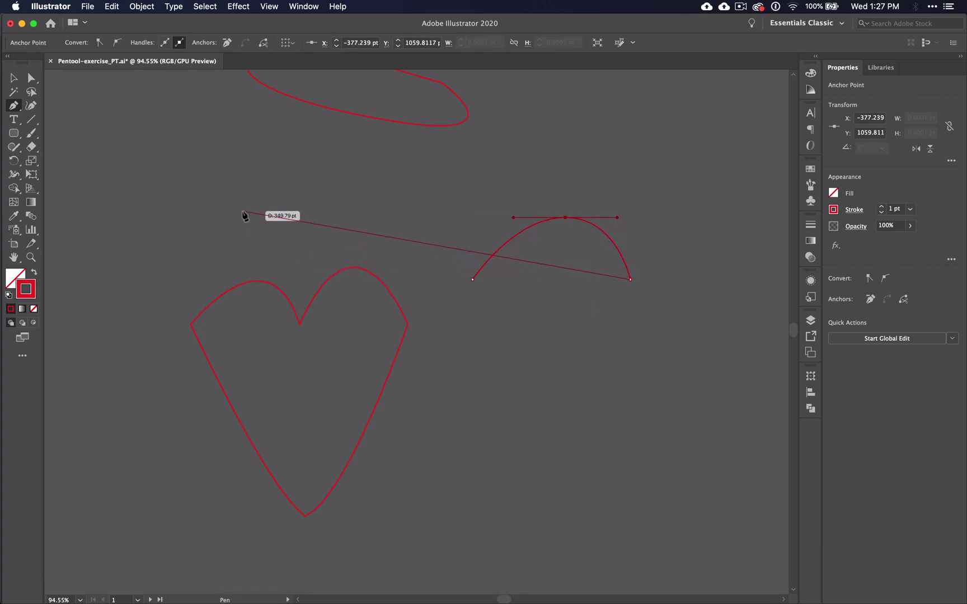
{"action": "left_click", "coordinate": [12, 79]}
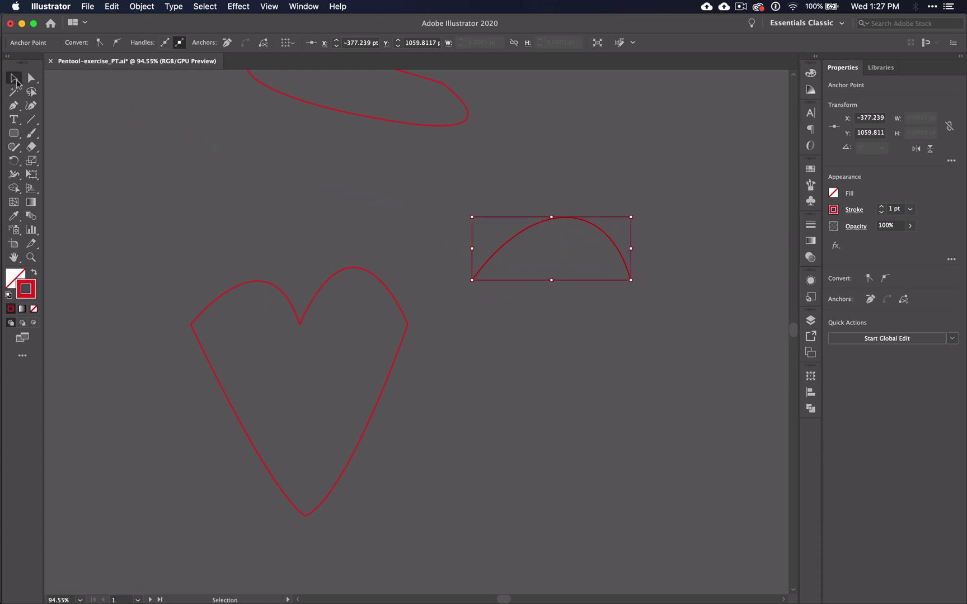
Make the heart's top dip a smooth narrow notch, lowering the side anchors
{"action": "left_click", "coordinate": [327, 280]}
{"action": "left_click", "coordinate": [13, 106]}
{"action": "left_click_drag", "start_coordinate": [299, 324], "coordinate": [353, 210]}
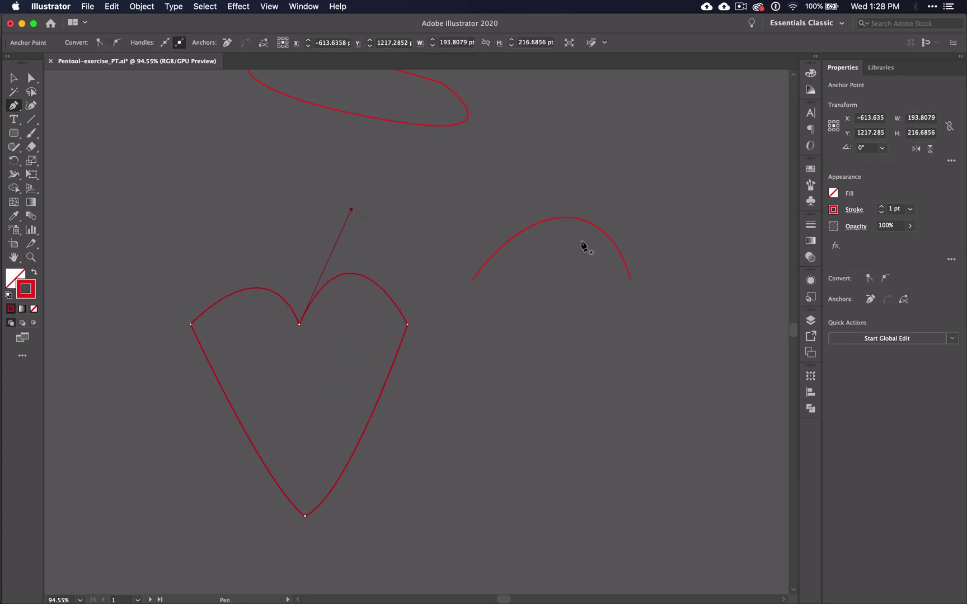
{"action": "left_click_drag", "start_coordinate": [408, 326], "coordinate": [407, 384]}
{"action": "left_click_drag", "start_coordinate": [192, 325], "coordinate": [217, 400]}
{"action": "left_click_drag", "start_coordinate": [267, 244], "coordinate": [267, 190]}
{"action": "left_click_drag", "start_coordinate": [303, 324], "coordinate": [316, 323]}
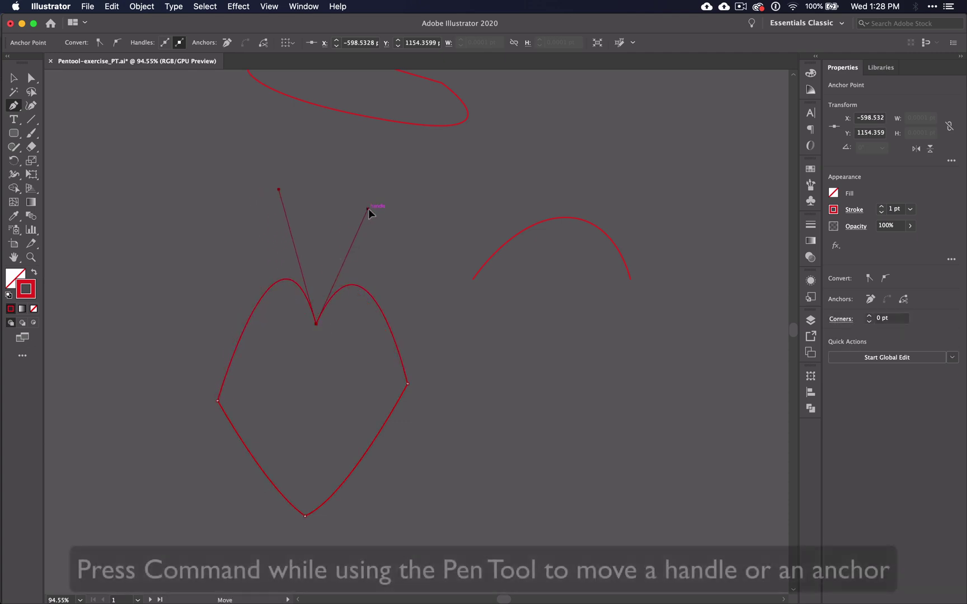
{"action": "left_click_drag", "start_coordinate": [368, 208], "coordinate": [350, 186]}
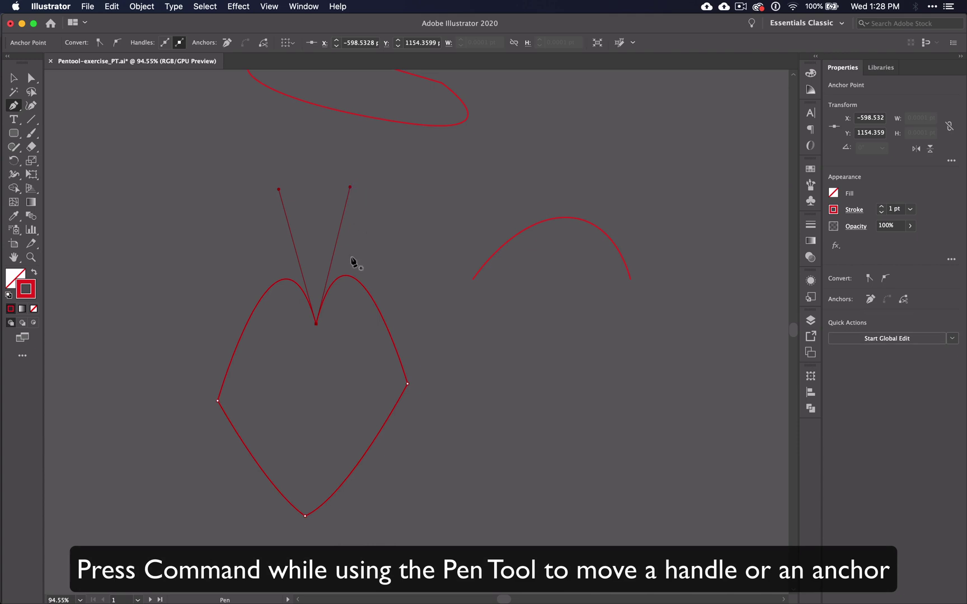
Extend the bottom anchor's handles to round the heart's base, then switch to Direct Selection
{"action": "left_click", "coordinate": [304, 515], "text": "super"}
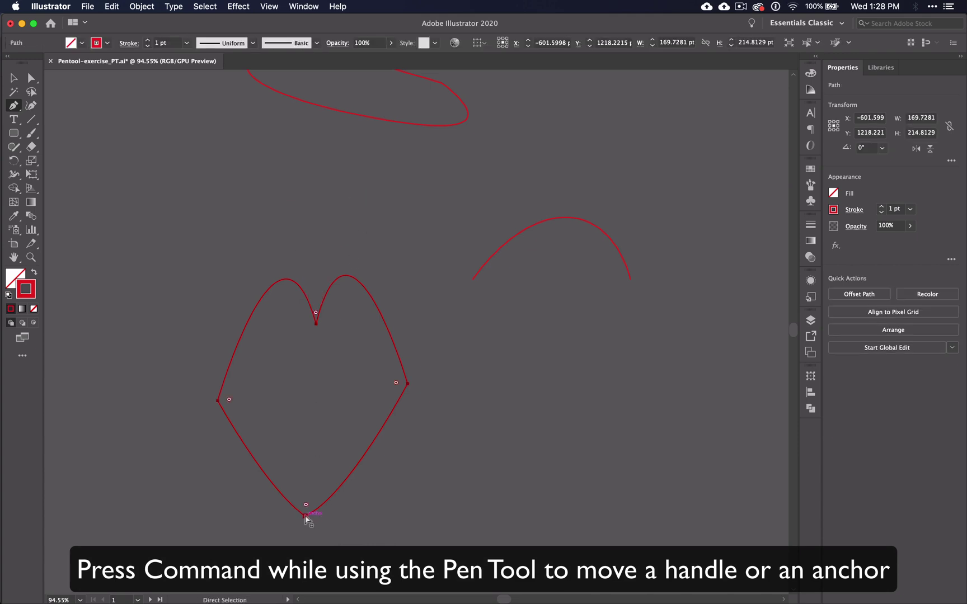
{"action": "left_click_drag", "start_coordinate": [348, 497], "coordinate": [381, 507]}
{"action": "left_click_drag", "start_coordinate": [266, 490], "coordinate": [233, 513]}
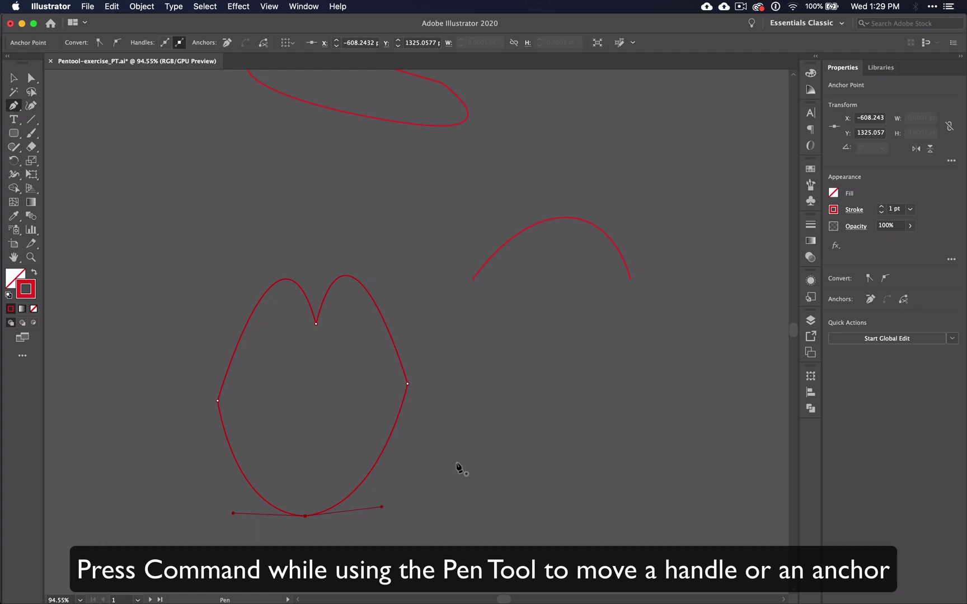
{"action": "key", "text": "super"}
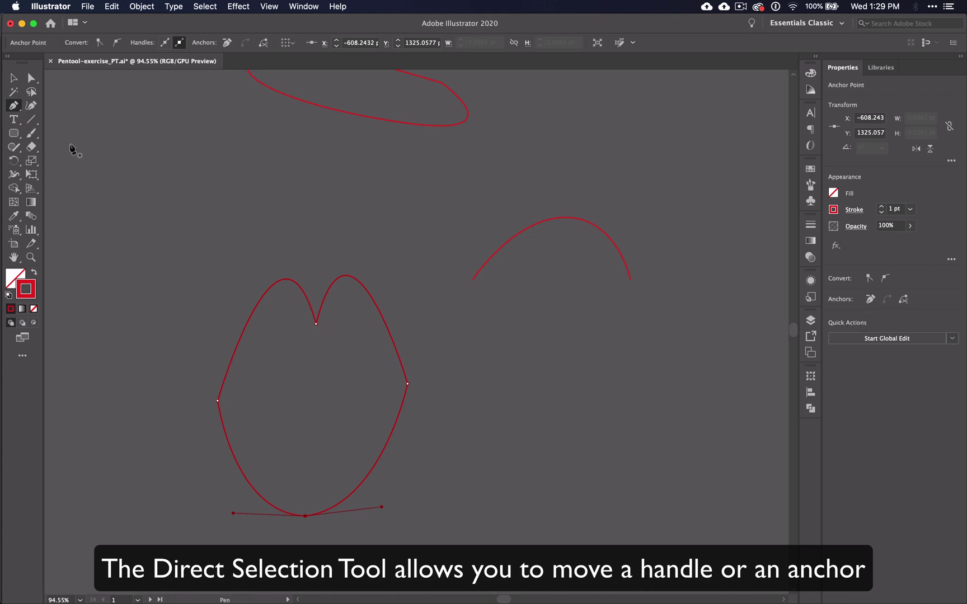
{"action": "left_click", "coordinate": [32, 79]}
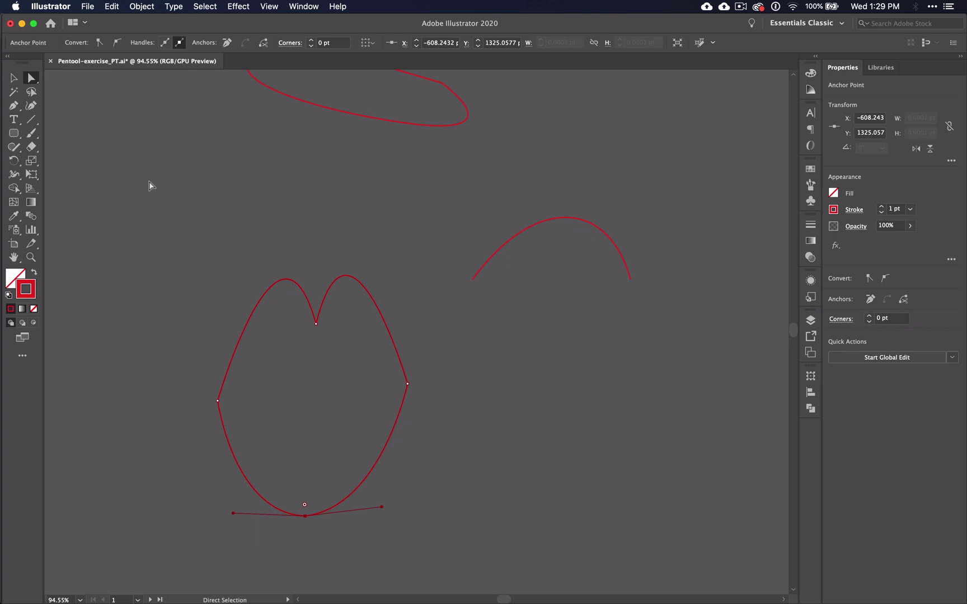
Scroll-zoom onto the 'Curved lines with corners' artboard until its numbered markers are large
{"action": "scroll", "coordinate": [150, 186], "scroll_direction": "down", "scroll_amount": 5}
{"action": "scroll", "coordinate": [150, 185], "scroll_direction": "right", "scroll_amount": 3}
{"action": "scroll", "coordinate": [150, 186], "scroll_direction": "up", "scroll_amount": 2}
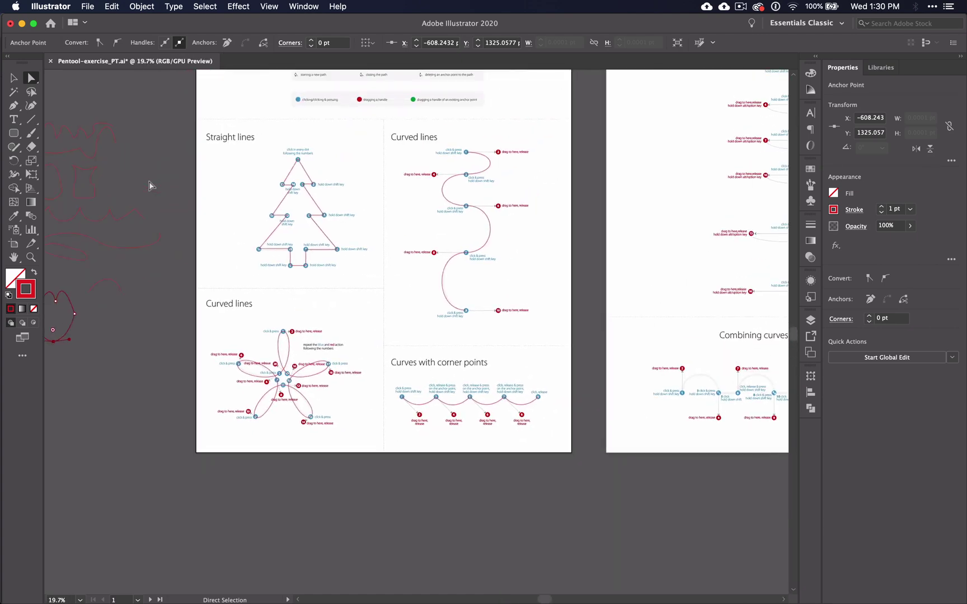
{"action": "scroll", "coordinate": [149, 186], "scroll_direction": "right", "scroll_amount": 5}
{"action": "scroll", "coordinate": [150, 186], "scroll_direction": "up", "scroll_amount": 2}
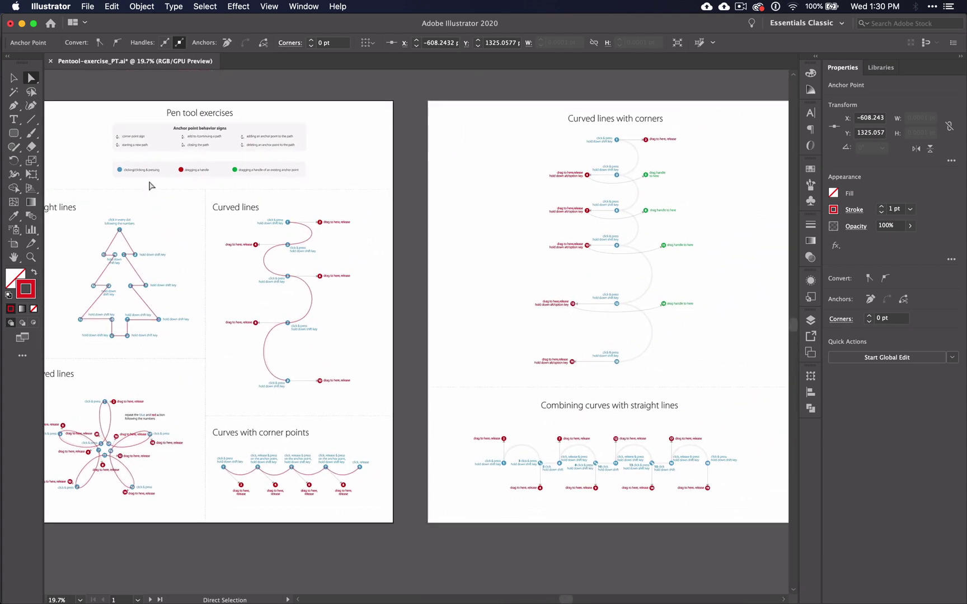
{"action": "scroll", "coordinate": [149, 185], "scroll_direction": "right", "scroll_amount": 5}
{"action": "scroll", "coordinate": [149, 186], "scroll_direction": "up", "scroll_amount": 1}
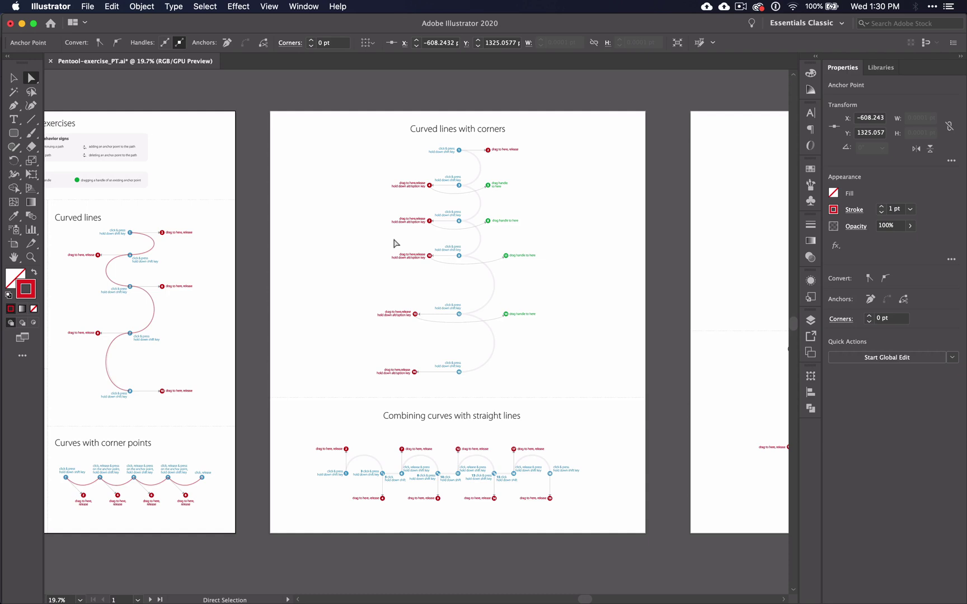
{"action": "scroll", "coordinate": [450, 169], "scroll_direction": "up", "scroll_amount": 8}
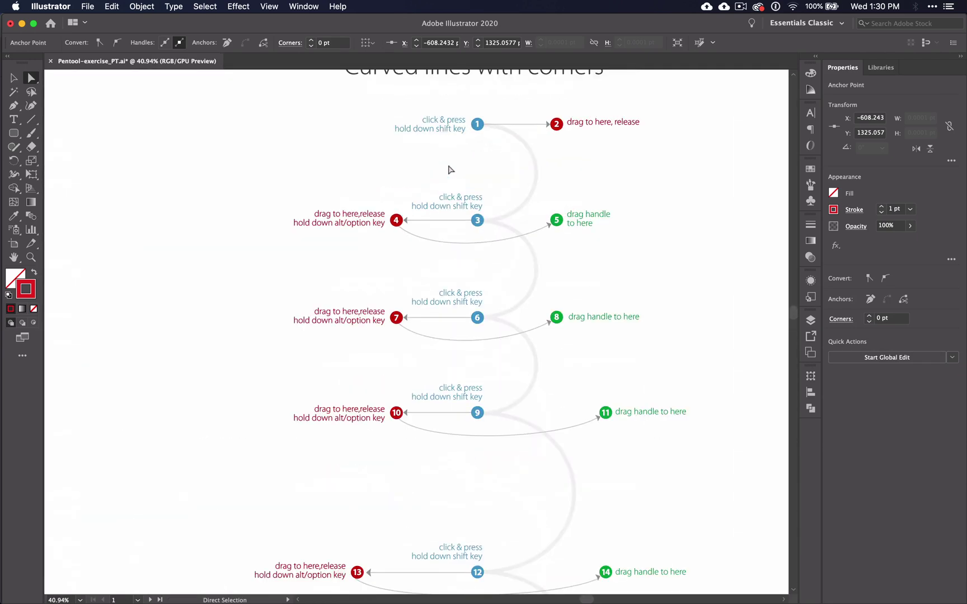
Trace the first curve from point 1 to point 3, redirecting its handle to point 5 for a corner
{"action": "scroll", "coordinate": [450, 169], "scroll_direction": "up", "scroll_amount": 3}
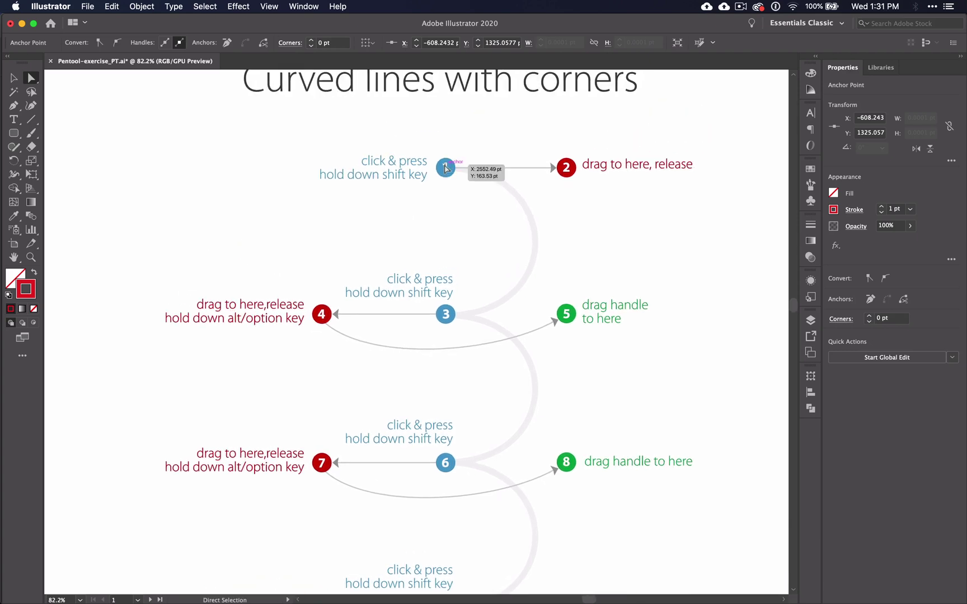
{"action": "key", "text": "p"}
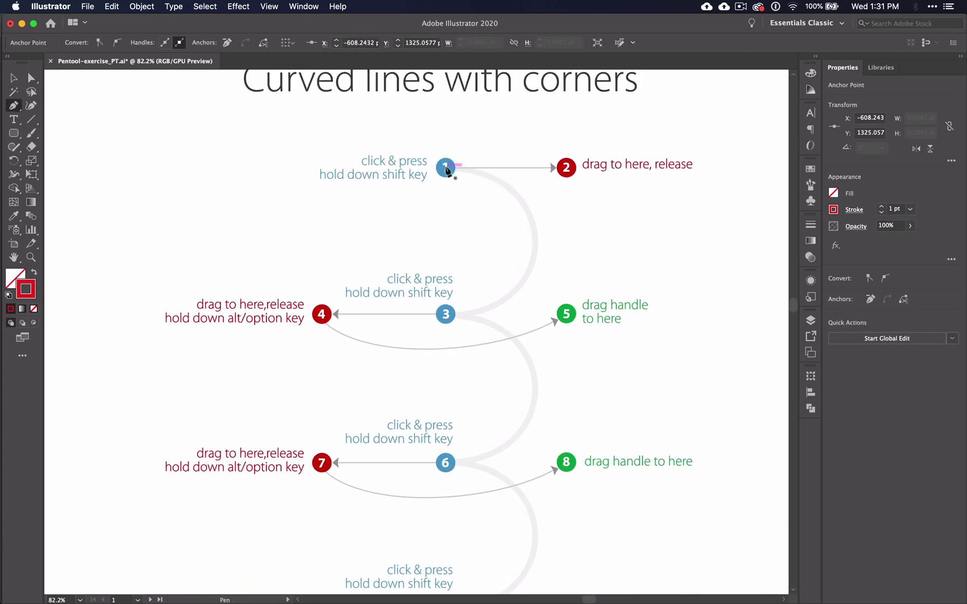
{"action": "left_click", "coordinate": [446, 170], "text": "super"}
{"action": "left_click_drag", "start_coordinate": [446, 170], "coordinate": [569, 166]}
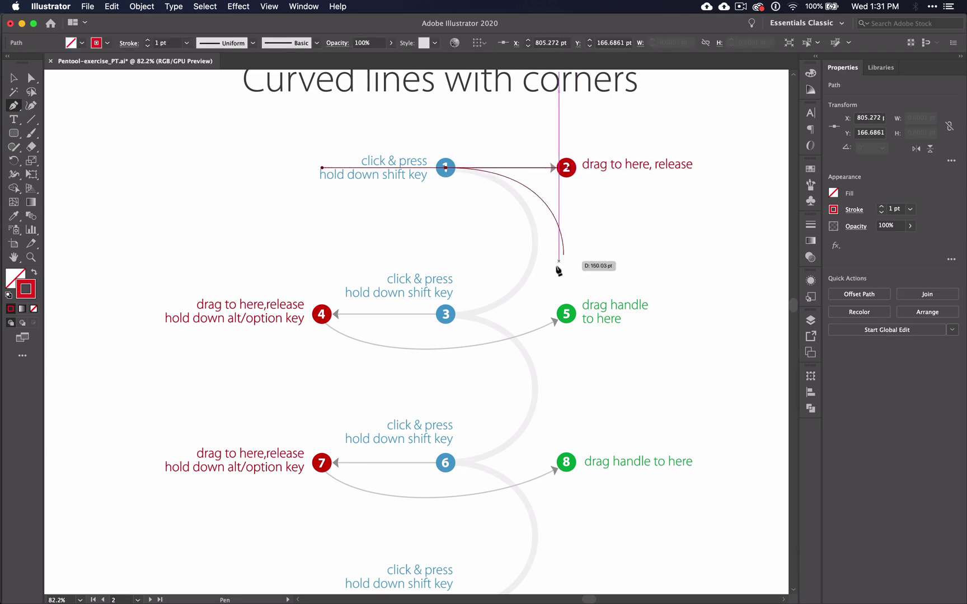
{"action": "left_click_drag", "start_coordinate": [447, 316], "coordinate": [324, 316]}
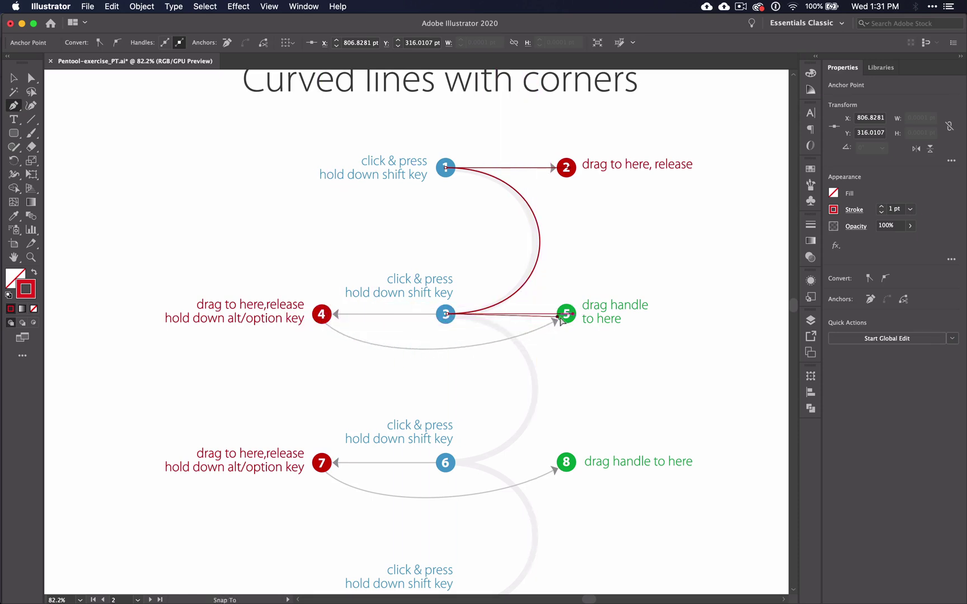
{"action": "left_click_drag", "start_coordinate": [569, 313], "coordinate": [568, 315]}
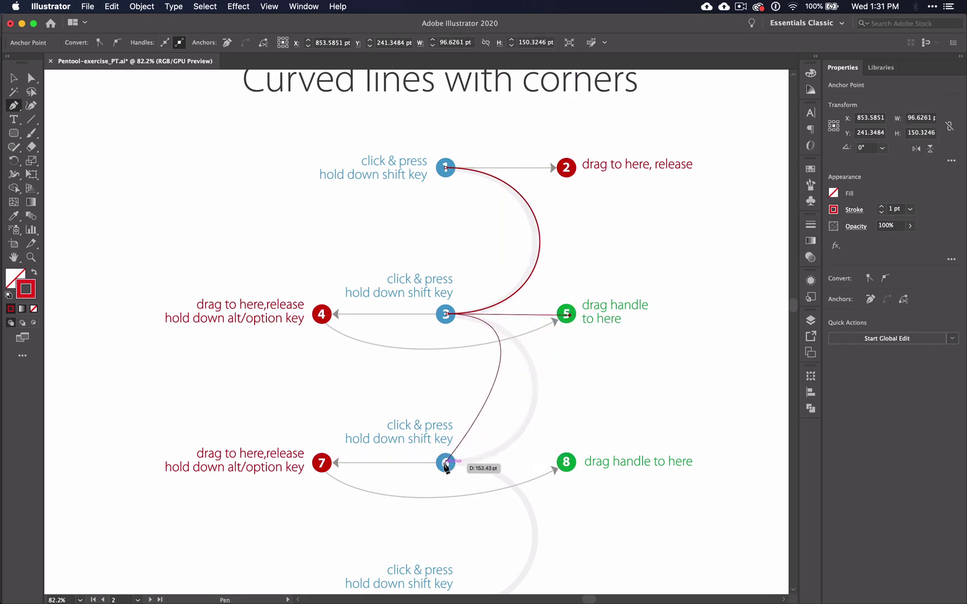
Continue the red S-path through point 6 to point 9 with corner handles
{"action": "left_click", "coordinate": [446, 465]}
{"action": "left_click_drag", "start_coordinate": [445, 466], "coordinate": [325, 469]}
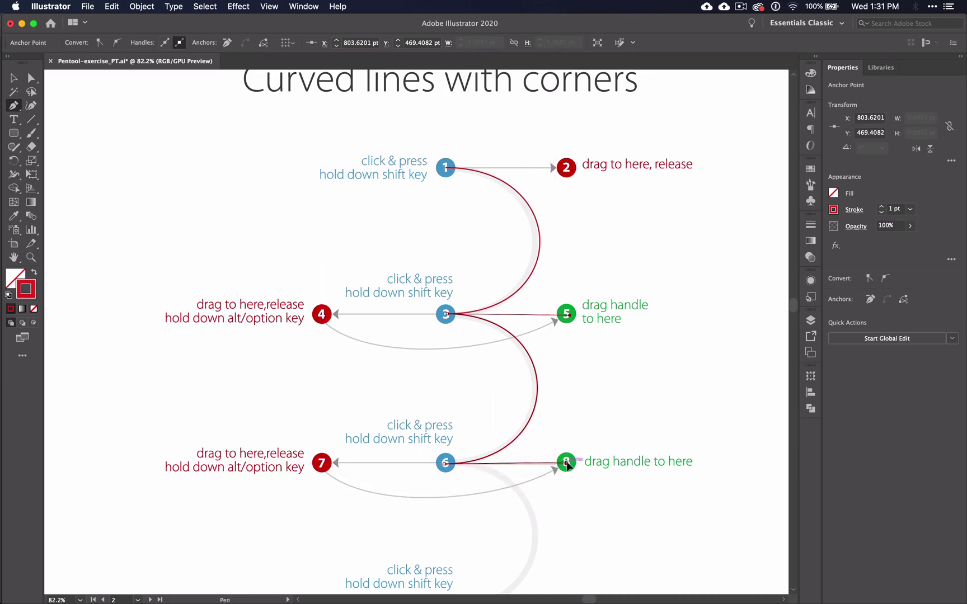
{"action": "left_click_drag", "start_coordinate": [567, 462], "coordinate": [566, 461]}
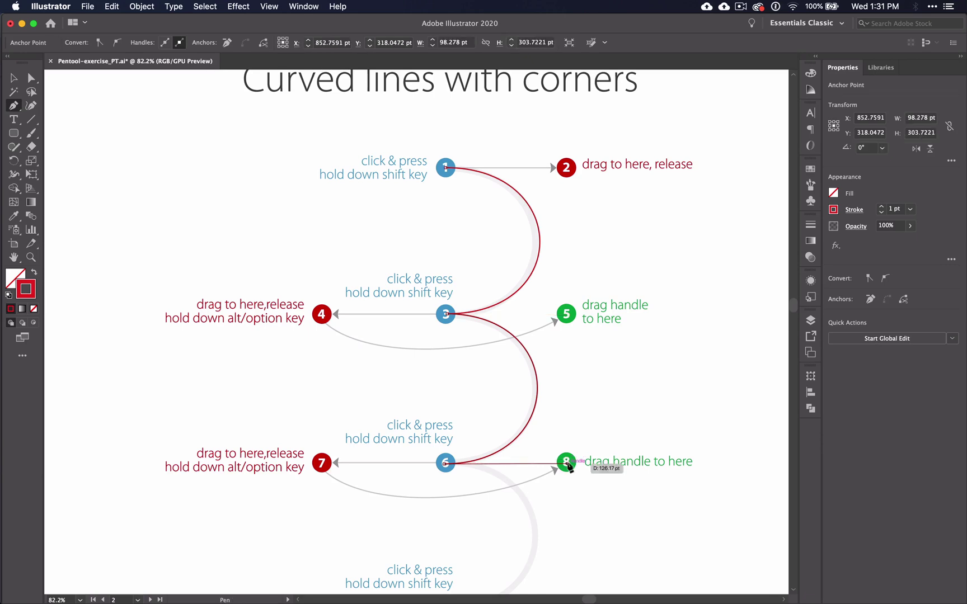
{"action": "scroll", "coordinate": [566, 460], "scroll_direction": "down", "scroll_amount": 5}
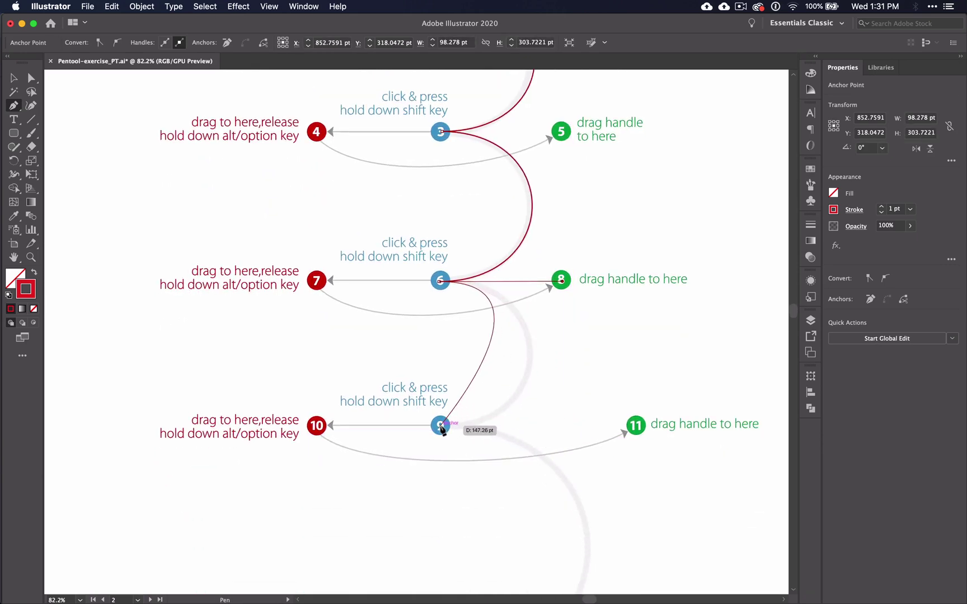
{"action": "left_click_drag", "start_coordinate": [440, 425], "coordinate": [318, 426]}
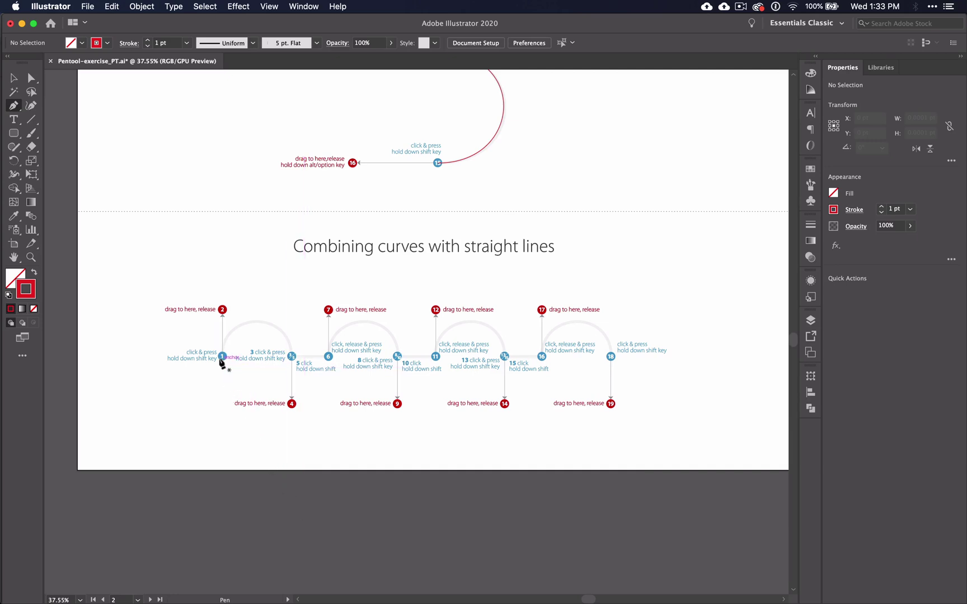
Trace the first arch from point 1 to point 3, retracting its end handle
{"action": "scroll", "coordinate": [222, 359], "scroll_direction": "up", "scroll_amount": 5}
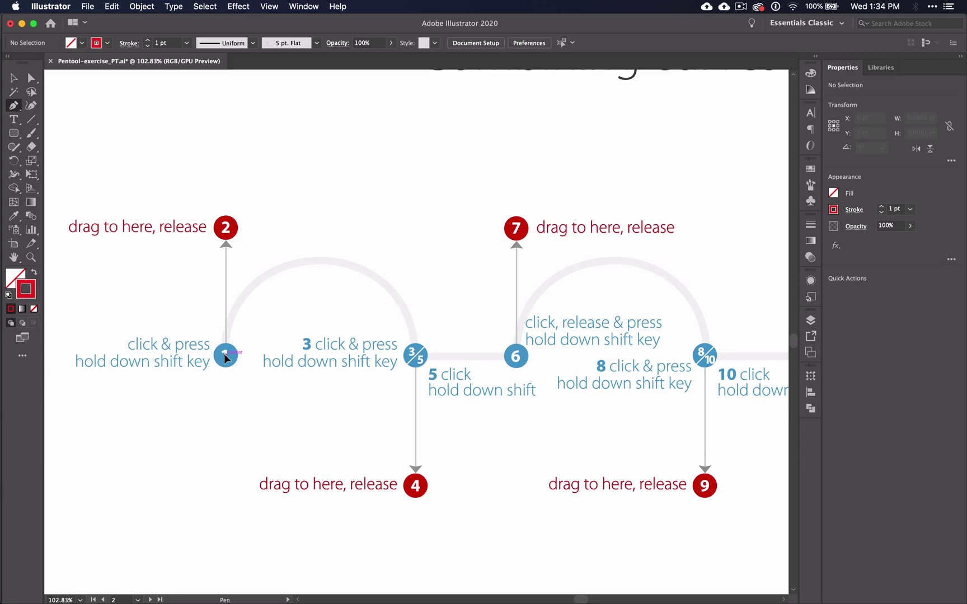
{"action": "left_click_drag", "start_coordinate": [224, 358], "coordinate": [226, 231]}
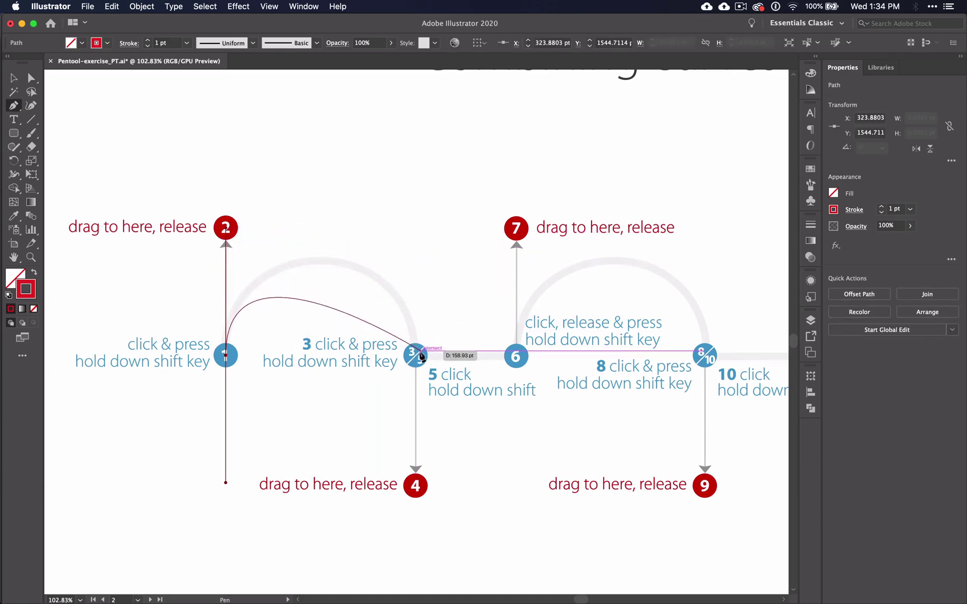
{"action": "left_click_drag", "start_coordinate": [416, 360], "coordinate": [416, 359]}
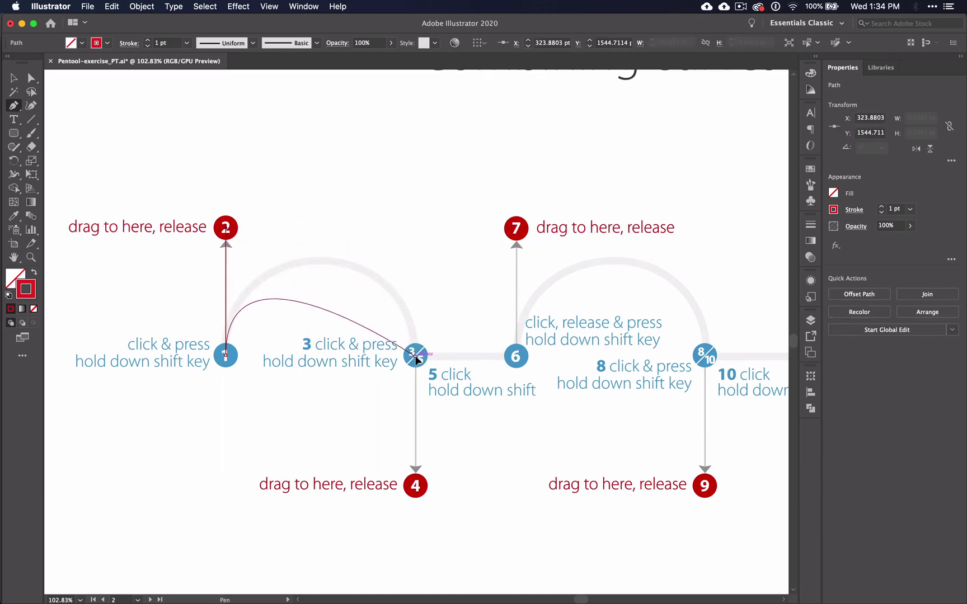
{"action": "key", "text": "shift"}
{"action": "left_click_drag", "start_coordinate": [416, 358], "coordinate": [419, 492]}
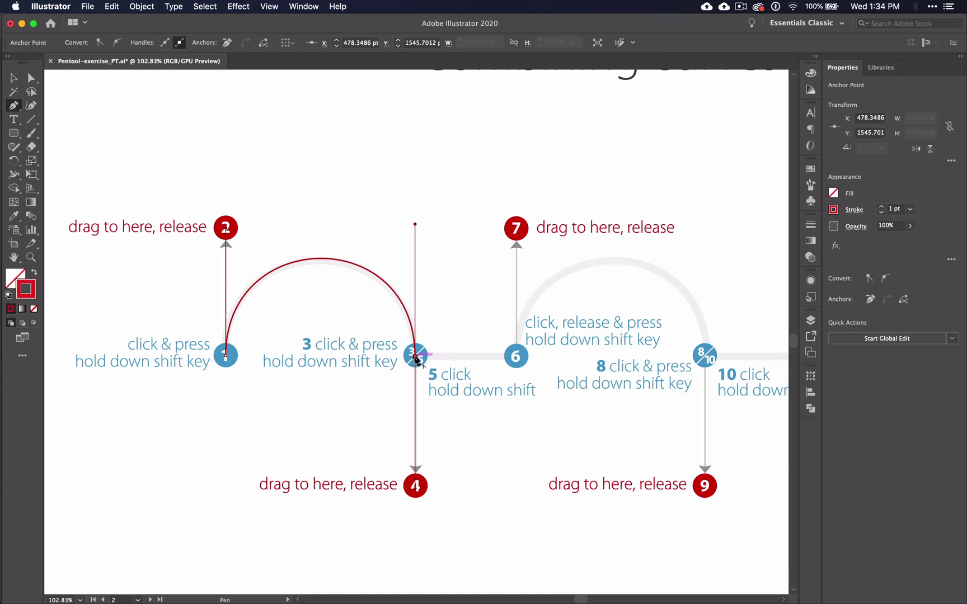
{"action": "left_click", "coordinate": [416, 357]}
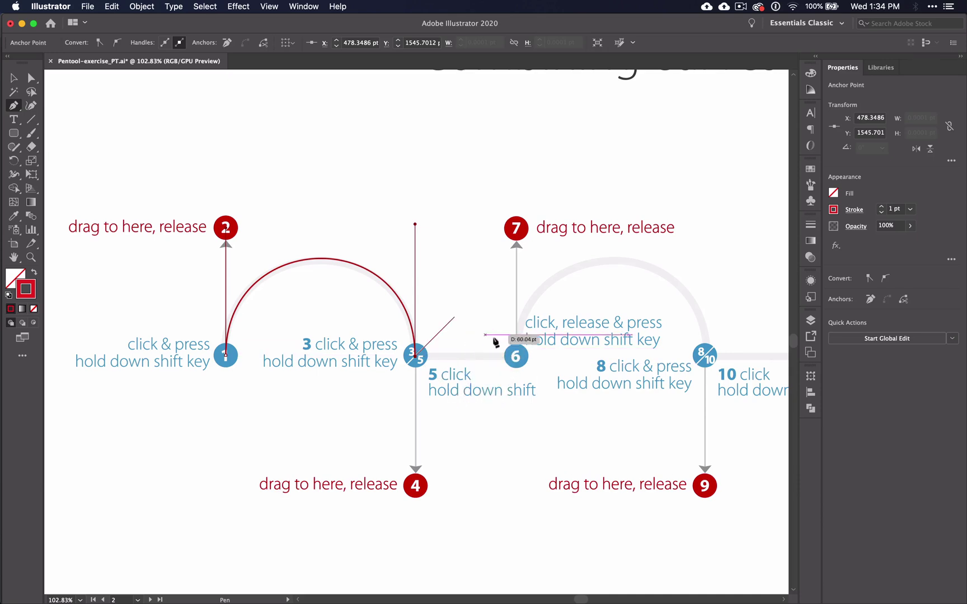
Add a straight link to point 6 and trace the second arch to point 8
{"action": "left_click", "coordinate": [515, 357]}
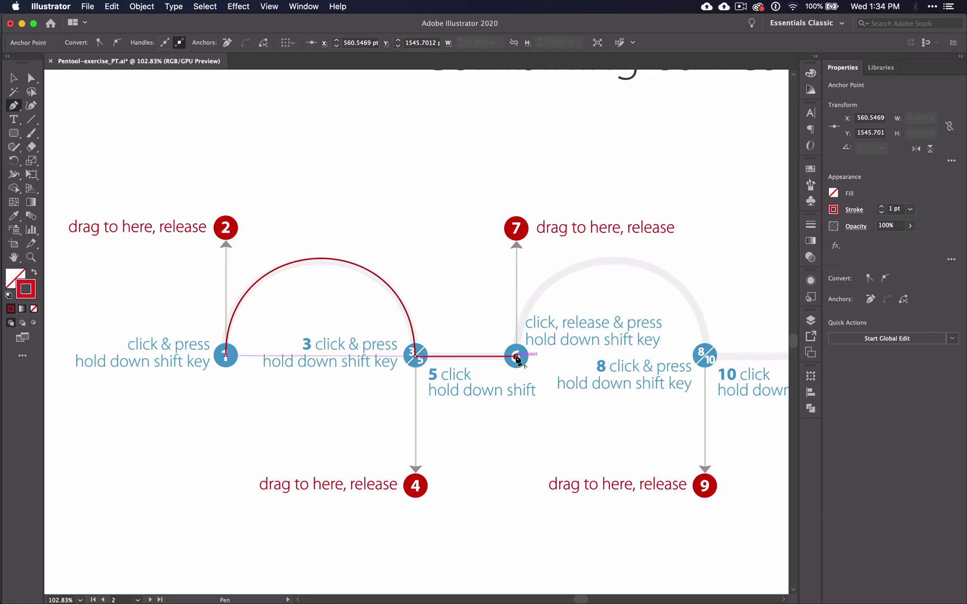
{"action": "left_click_drag", "start_coordinate": [516, 357], "coordinate": [518, 235]}
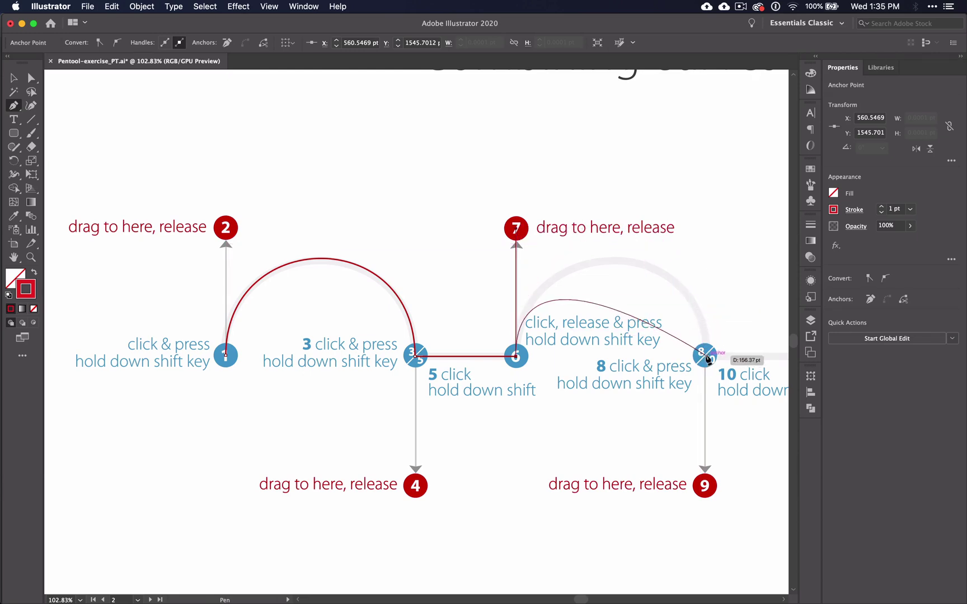
{"action": "left_click_drag", "start_coordinate": [706, 356], "coordinate": [709, 486]}
{"action": "left_click", "coordinate": [707, 357]}
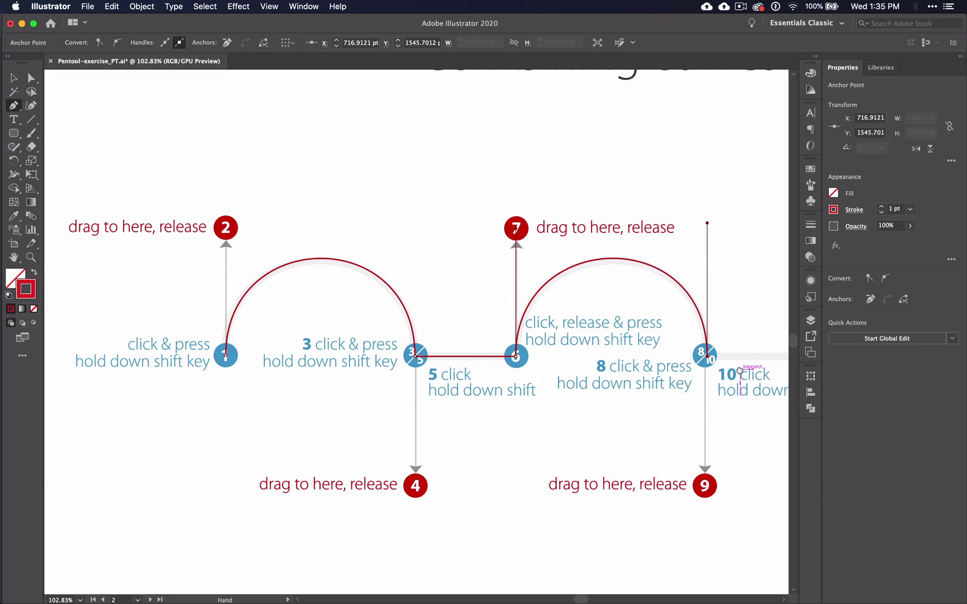
Pan right, link straight to point 11, and trace the third arch to point 13
{"action": "left_click_drag", "start_coordinate": [739, 371], "coordinate": [387, 371]}
{"action": "left_click_drag", "start_coordinate": [517, 399], "coordinate": [335, 386]}
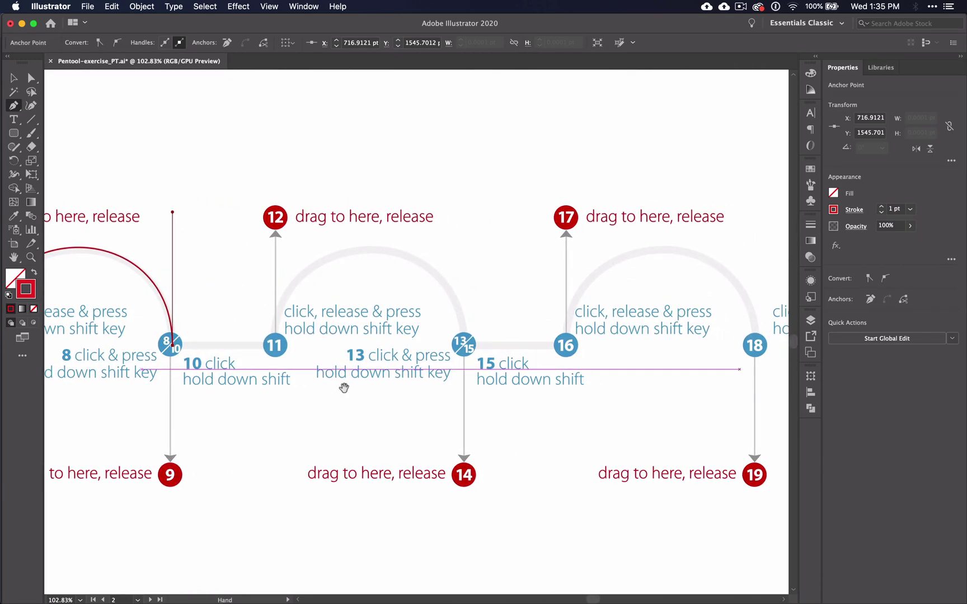
{"action": "left_click", "coordinate": [273, 345]}
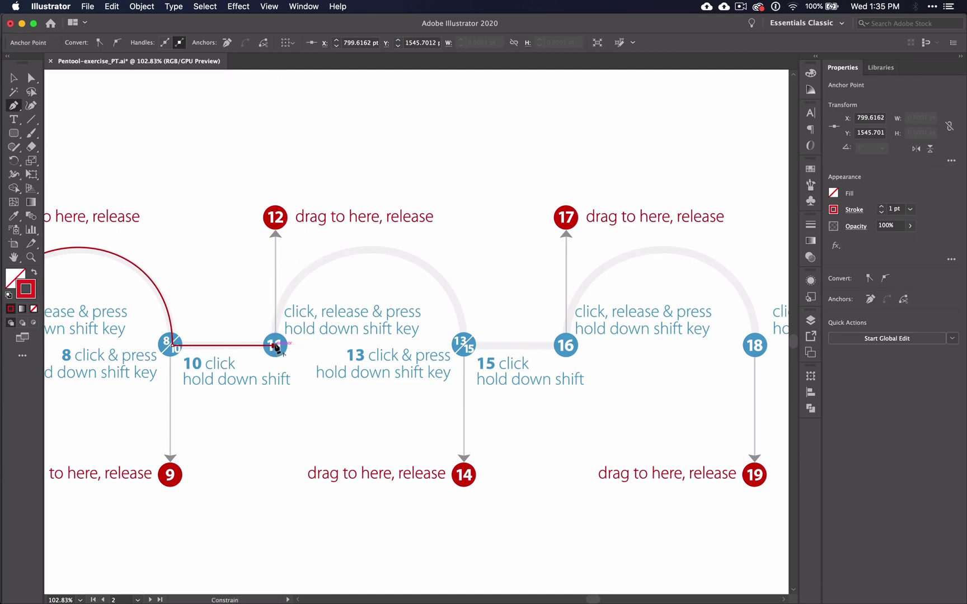
{"action": "left_click_drag", "start_coordinate": [274, 345], "coordinate": [274, 230]}
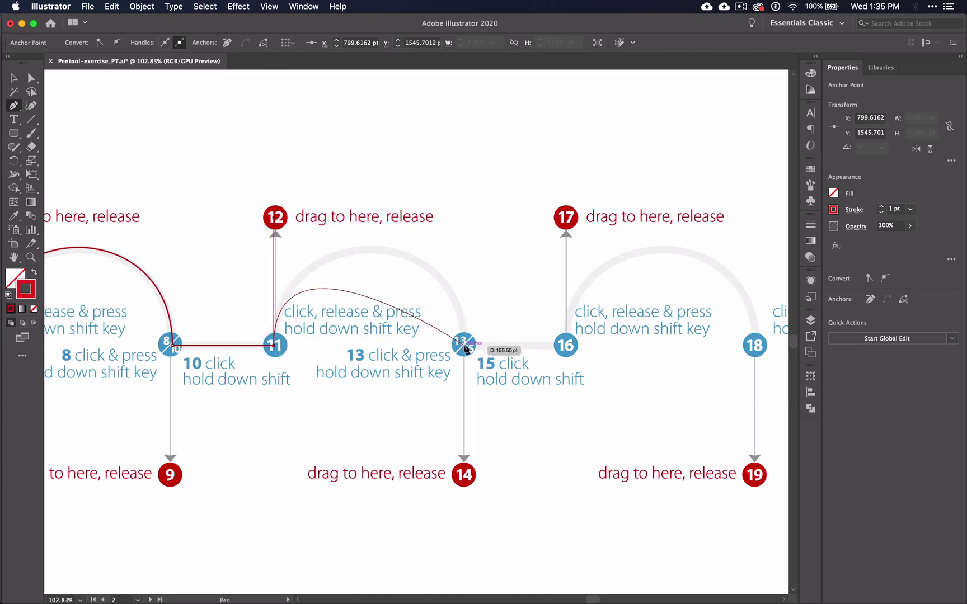
{"action": "left_click_drag", "start_coordinate": [462, 345], "coordinate": [463, 480]}
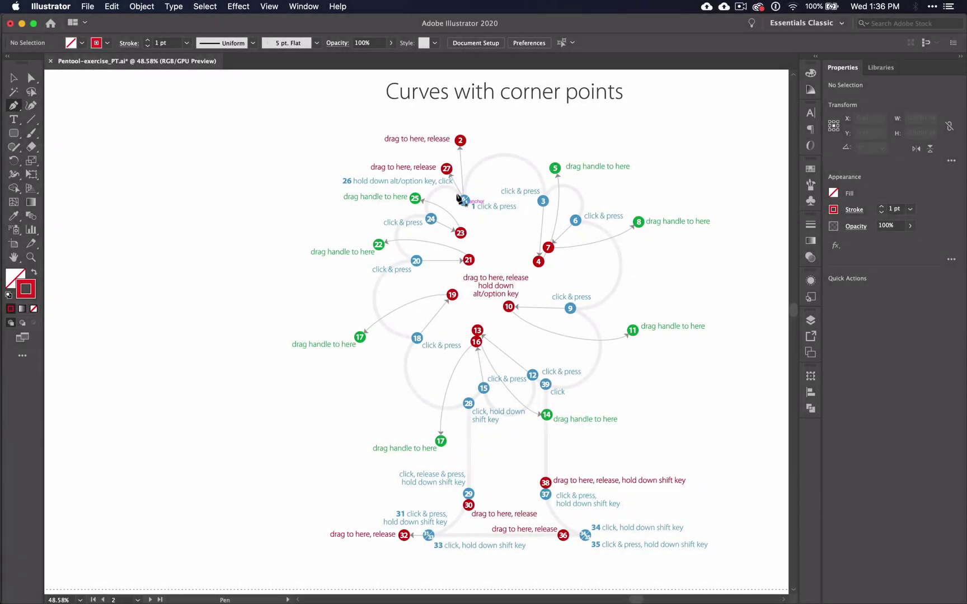
Trace the flower outline from point 1 to point 3, redirecting the handle to point 5
{"action": "scroll", "coordinate": [462, 199], "scroll_direction": "up", "scroll_amount": 5}
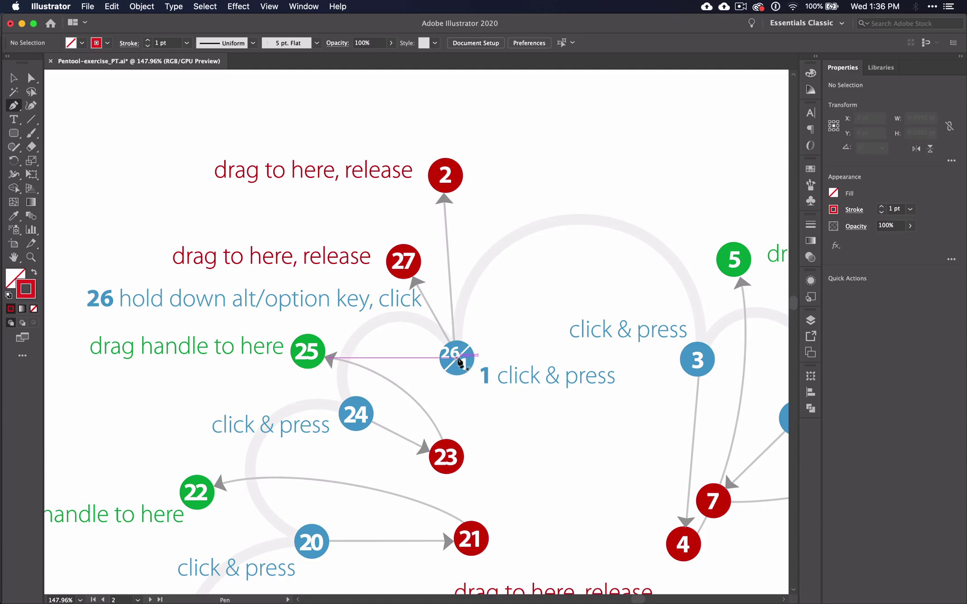
{"action": "left_click_drag", "start_coordinate": [457, 358], "coordinate": [445, 177]}
{"action": "mouse_move", "coordinate": [698, 362]}
{"action": "left_mouse_down"}
{"action": "mouse_move", "coordinate": [682, 501]}
{"action": "mouse_move", "coordinate": [688, 545]}
{"action": "left_mouse_up"}
{"action": "scroll", "coordinate": [733, 475], "scroll_direction": "up", "scroll_amount": 3}
{"action": "scroll", "coordinate": [734, 475], "scroll_direction": "right", "scroll_amount": 5}
{"action": "scroll", "coordinate": [733, 475], "scroll_direction": "down", "scroll_amount": 3}
{"action": "scroll", "coordinate": [734, 475], "scroll_direction": "right", "scroll_amount": 3}
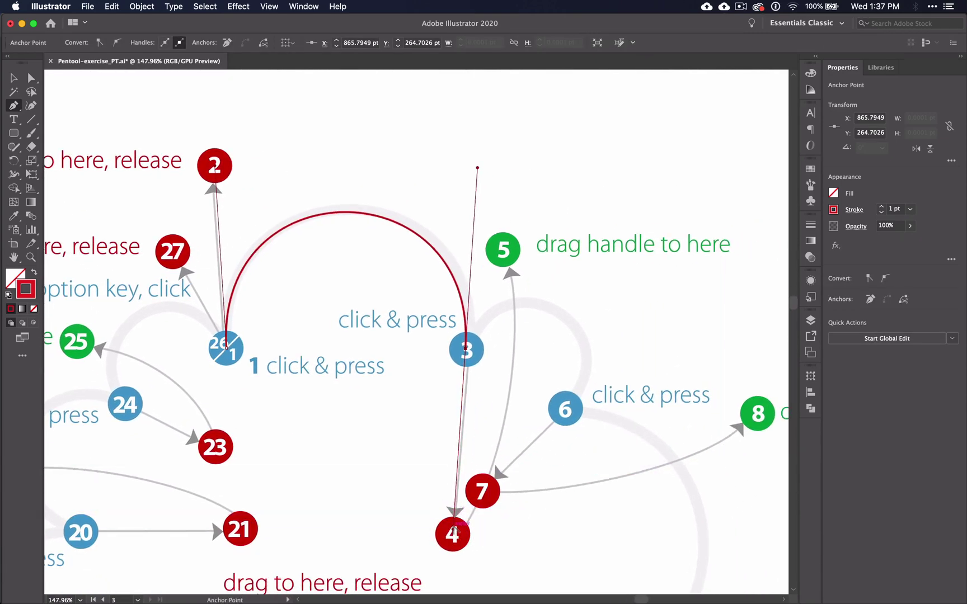
{"action": "left_click_drag", "start_coordinate": [453, 536], "coordinate": [502, 249]}
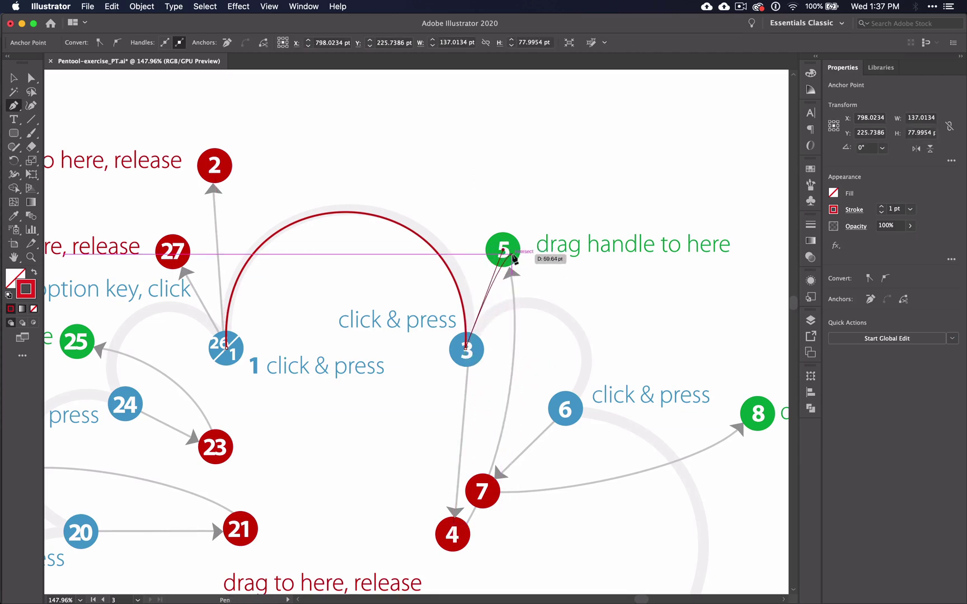
Continue the outline from point 6 through the following anchors
{"action": "left_click_drag", "start_coordinate": [567, 413], "coordinate": [756, 413]}
{"action": "scroll", "coordinate": [755, 414], "scroll_direction": "down", "scroll_amount": 10}
{"action": "scroll", "coordinate": [756, 414], "scroll_direction": "right", "scroll_amount": 6}
{"action": "scroll", "coordinate": [758, 418], "scroll_direction": "down", "scroll_amount": 2}
{"action": "scroll", "coordinate": [758, 418], "scroll_direction": "left", "scroll_amount": 4}
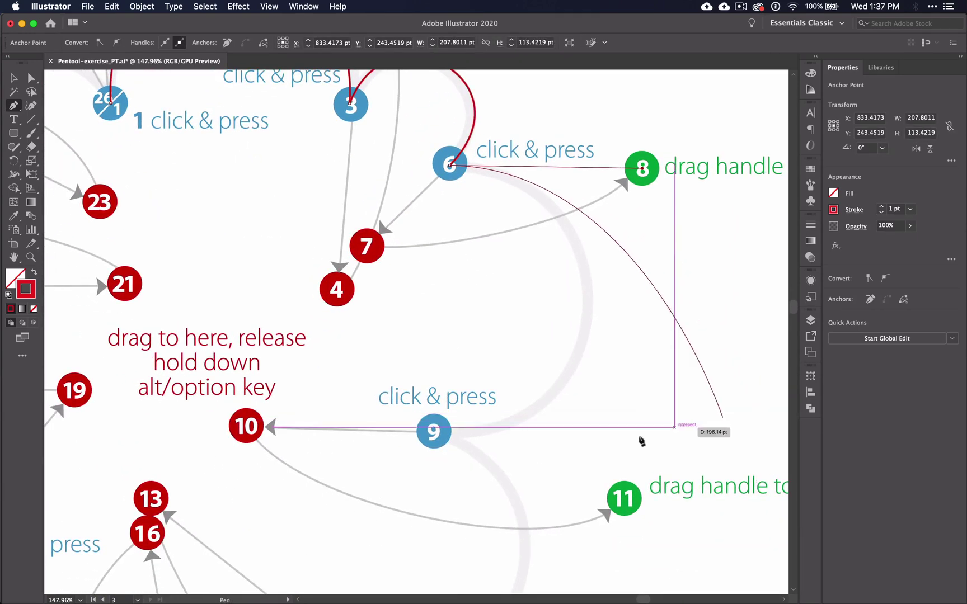
{"action": "mouse_move", "coordinate": [434, 431]}
{"action": "left_mouse_down"}
{"action": "mouse_move", "coordinate": [229, 441]}
{"action": "mouse_move", "coordinate": [249, 428]}
{"action": "left_mouse_up"}
{"action": "left_click_drag", "start_coordinate": [618, 437], "coordinate": [624, 498]}
{"action": "scroll", "coordinate": [616, 497], "scroll_direction": "down", "scroll_amount": 8}
{"action": "scroll", "coordinate": [615, 497], "scroll_direction": "left", "scroll_amount": 1}
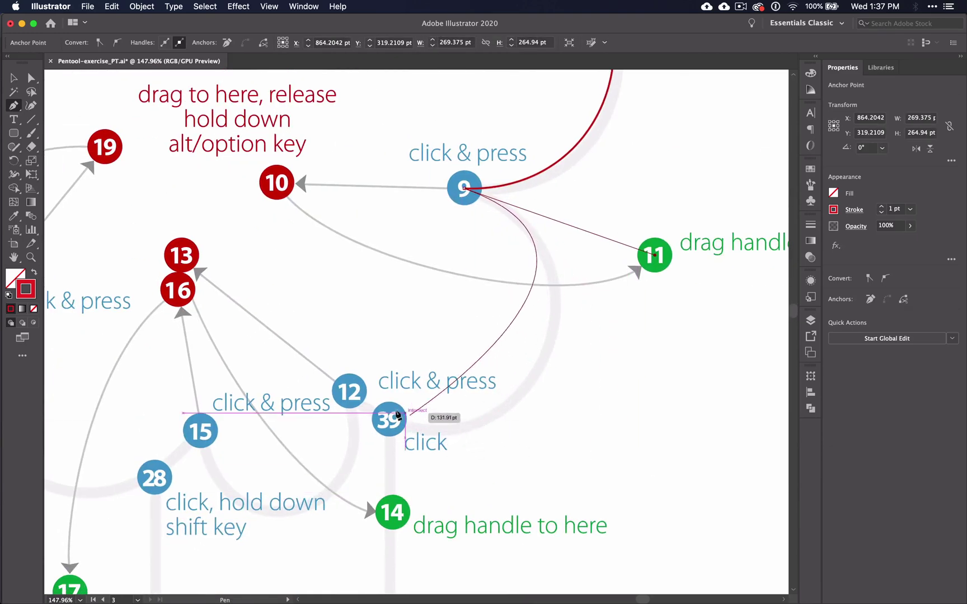
Fix the misplaced anchor, place point 39, and return to point 26 with a handle toward 27
{"action": "left_click_drag", "start_coordinate": [349, 393], "coordinate": [210, 282]}
{"action": "key", "text": "super+z"}
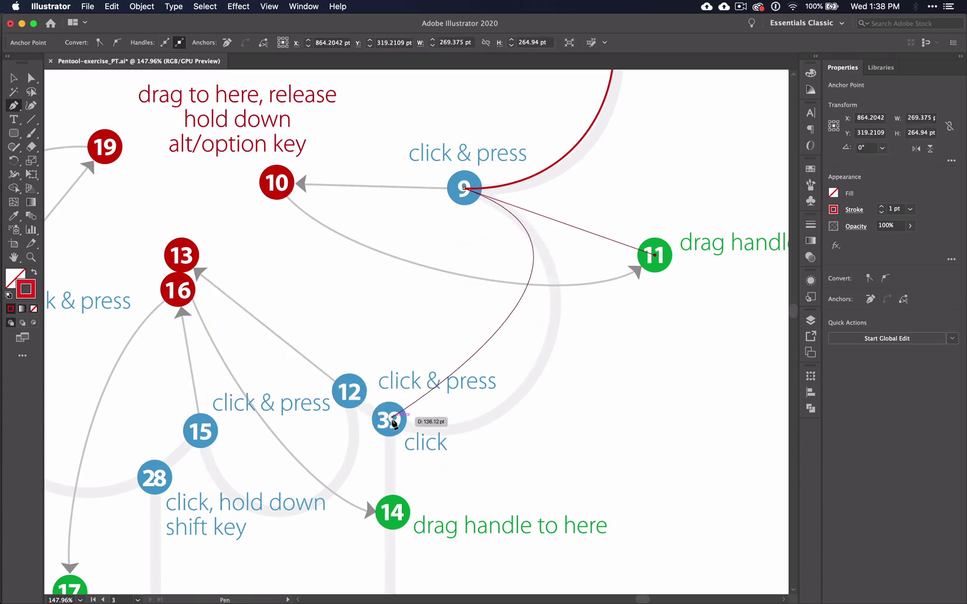
{"action": "left_click_drag", "start_coordinate": [394, 420], "coordinate": [185, 260]}
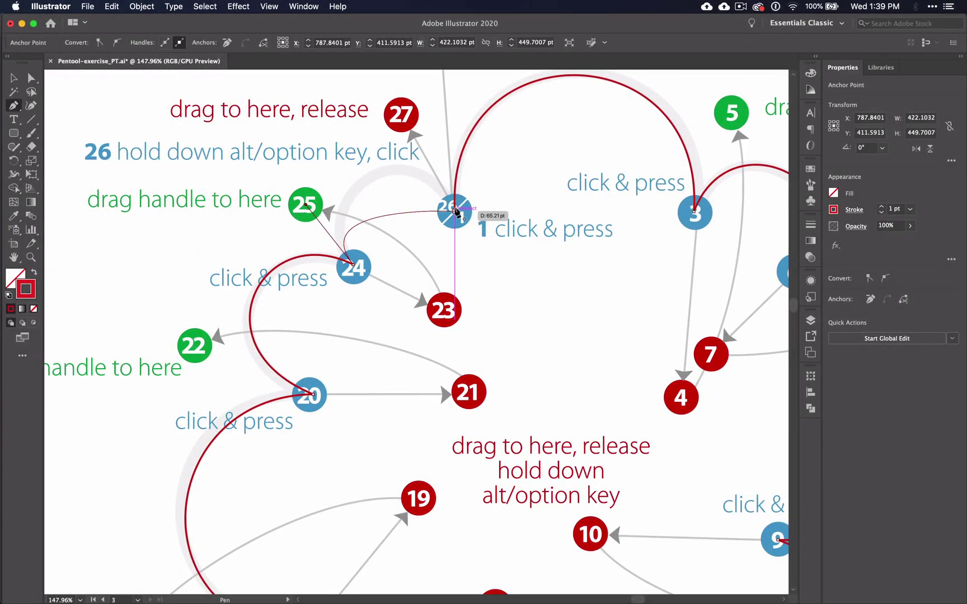
{"action": "left_click", "coordinate": [454, 211]}
{"action": "left_click_drag", "start_coordinate": [454, 213], "coordinate": [509, 308]}
Pan around the flower-tree outline to bring anchor 28 into view
{"action": "scroll", "coordinate": [456, 182], "scroll_direction": "up", "scroll_amount": 3}
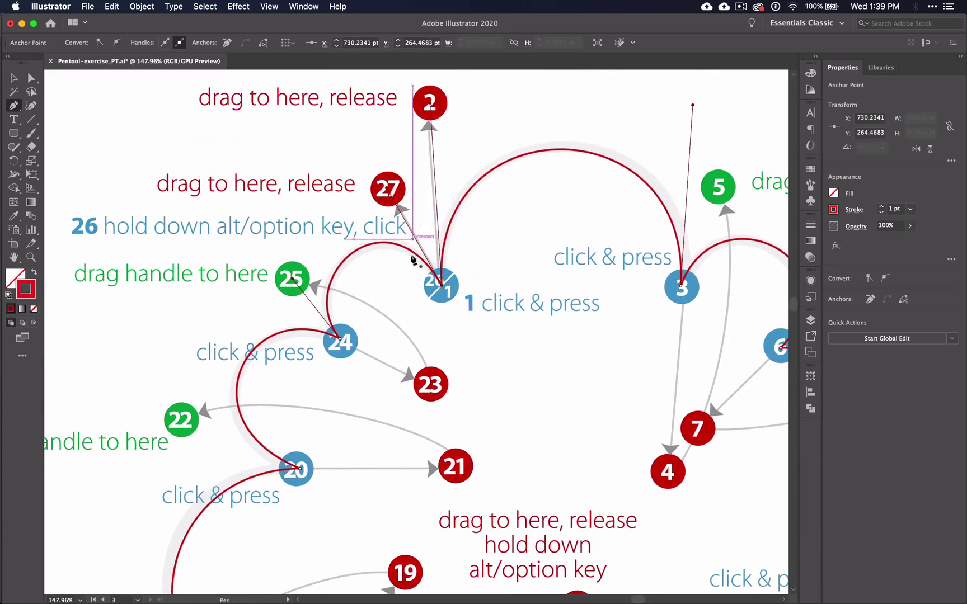
{"action": "scroll", "coordinate": [427, 290], "scroll_direction": "down", "scroll_amount": 3}
{"action": "scroll", "coordinate": [427, 290], "scroll_direction": "down", "scroll_amount": 2}
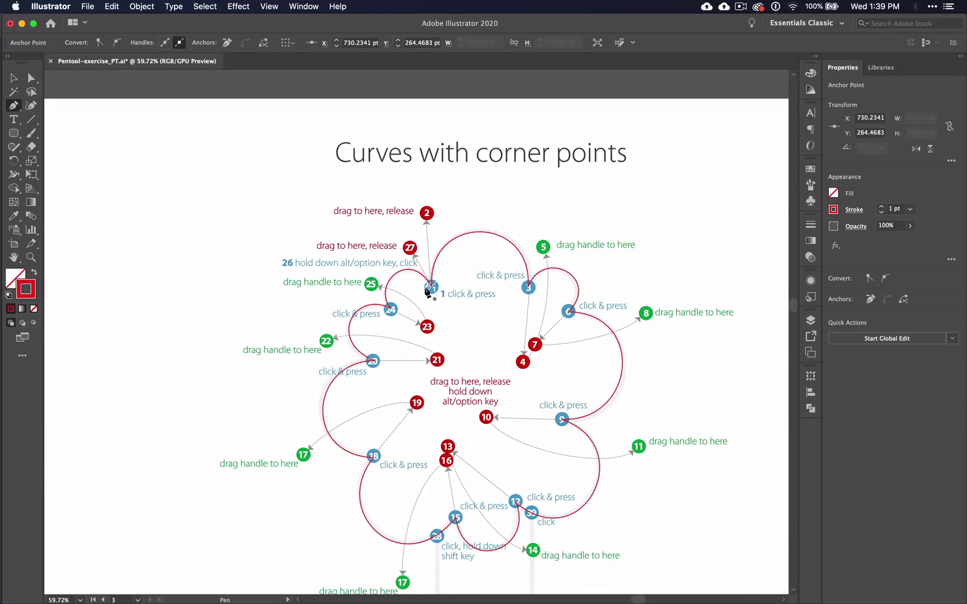
{"action": "scroll", "coordinate": [427, 289], "scroll_direction": "down", "scroll_amount": 5}
{"action": "scroll", "coordinate": [427, 292], "scroll_direction": "down", "scroll_amount": 2}
{"action": "scroll", "coordinate": [427, 291], "scroll_direction": "right", "scroll_amount": 1}
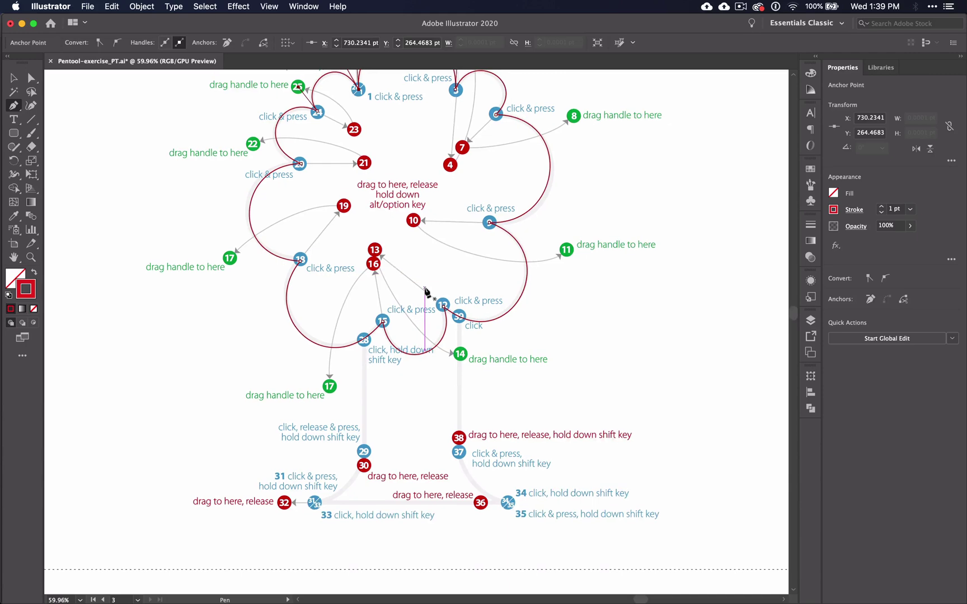
{"action": "scroll", "coordinate": [427, 290], "scroll_direction": "up", "scroll_amount": 5}
{"action": "scroll", "coordinate": [426, 291], "scroll_direction": "down", "scroll_amount": 5}
{"action": "scroll", "coordinate": [427, 291], "scroll_direction": "right", "scroll_amount": 4}
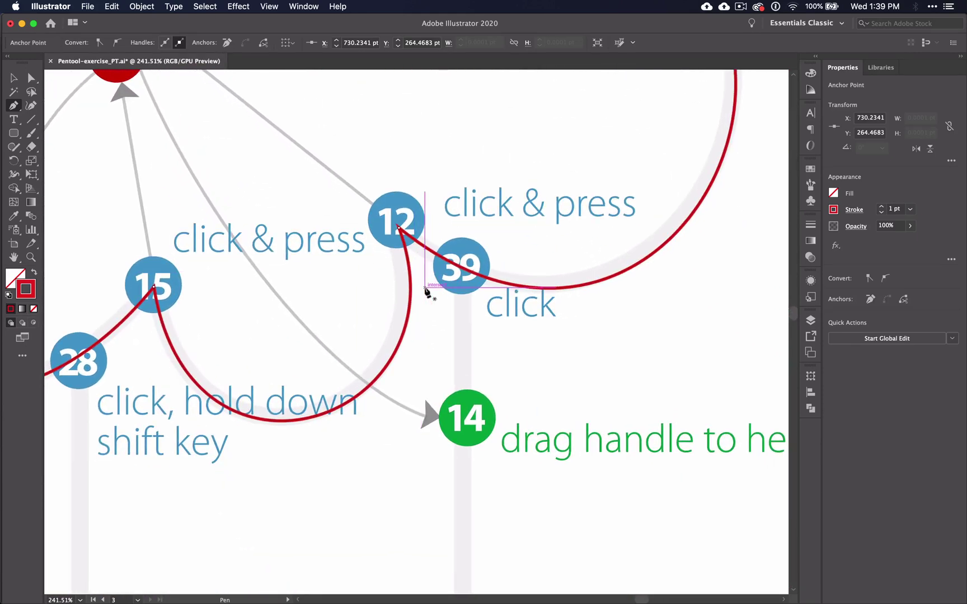
{"action": "scroll", "coordinate": [427, 290], "scroll_direction": "down", "scroll_amount": 3}
{"action": "scroll", "coordinate": [427, 290], "scroll_direction": "left", "scroll_amount": 5}
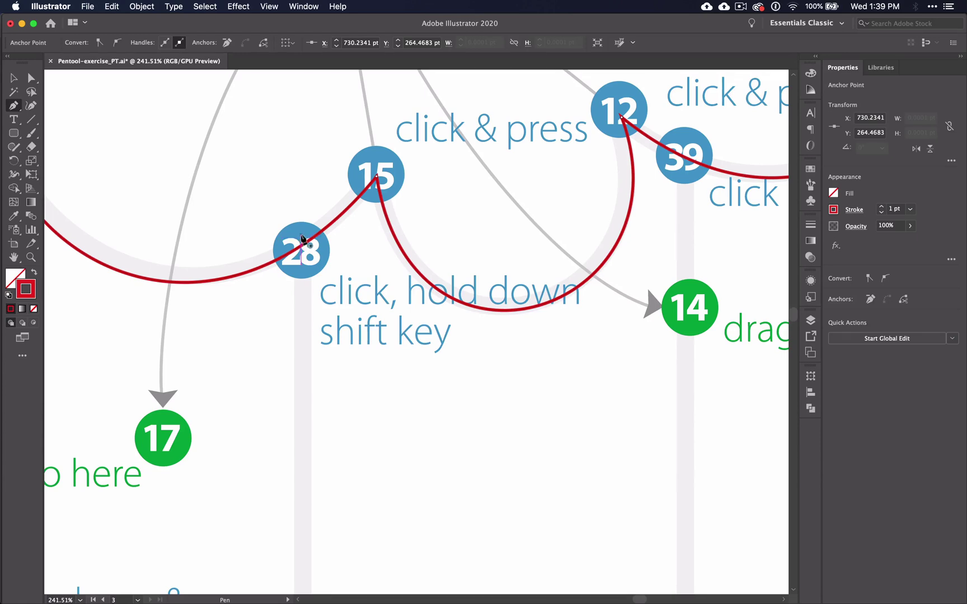
Resume the open flower-tree path at anchor 28, then scroll toward the tweaking-handles exercise
{"action": "left_click", "coordinate": [300, 235]}
{"action": "scroll", "coordinate": [302, 235], "scroll_direction": "down", "scroll_amount": 3}
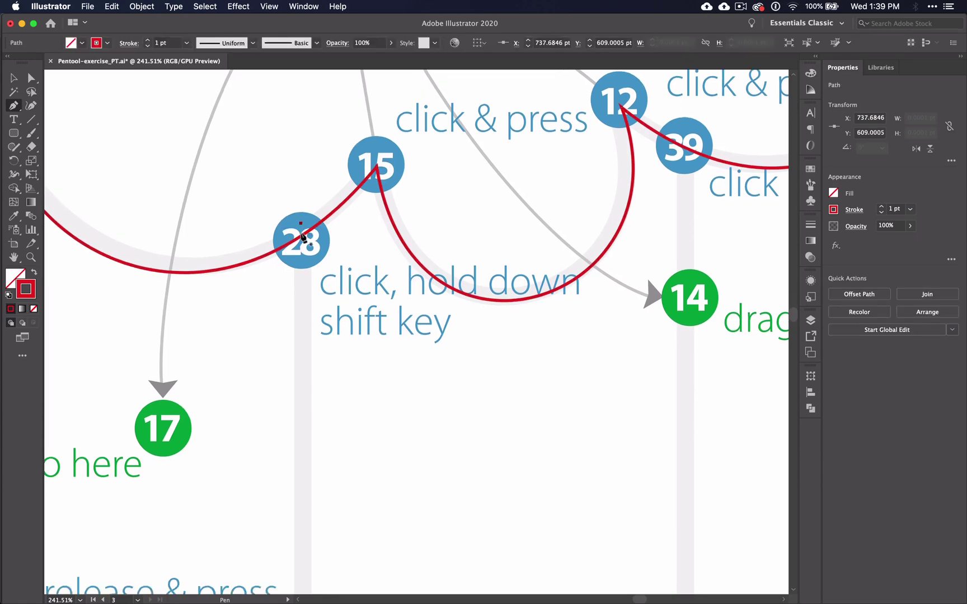
{"action": "key", "text": "super+z"}
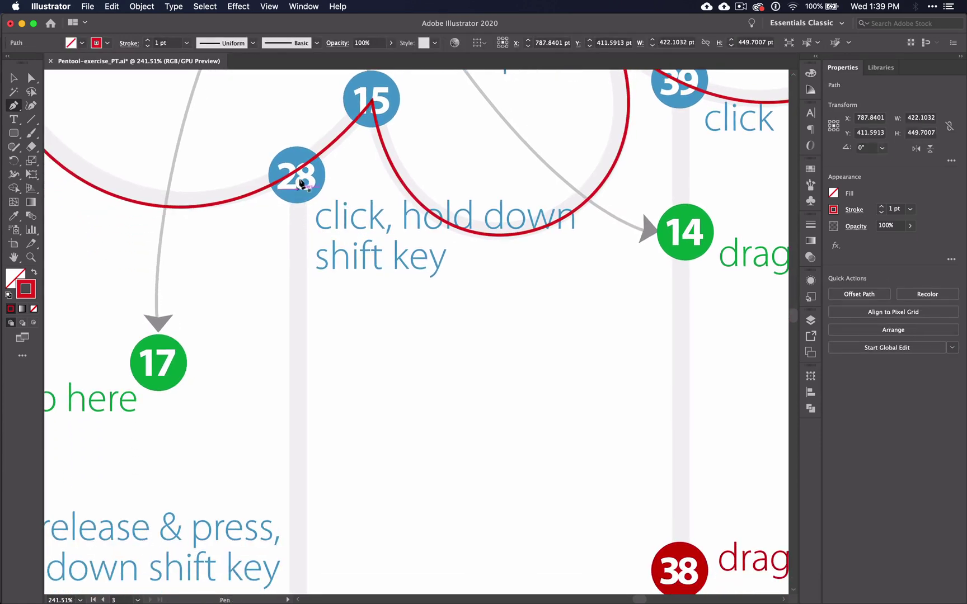
{"action": "left_click", "coordinate": [296, 173]}
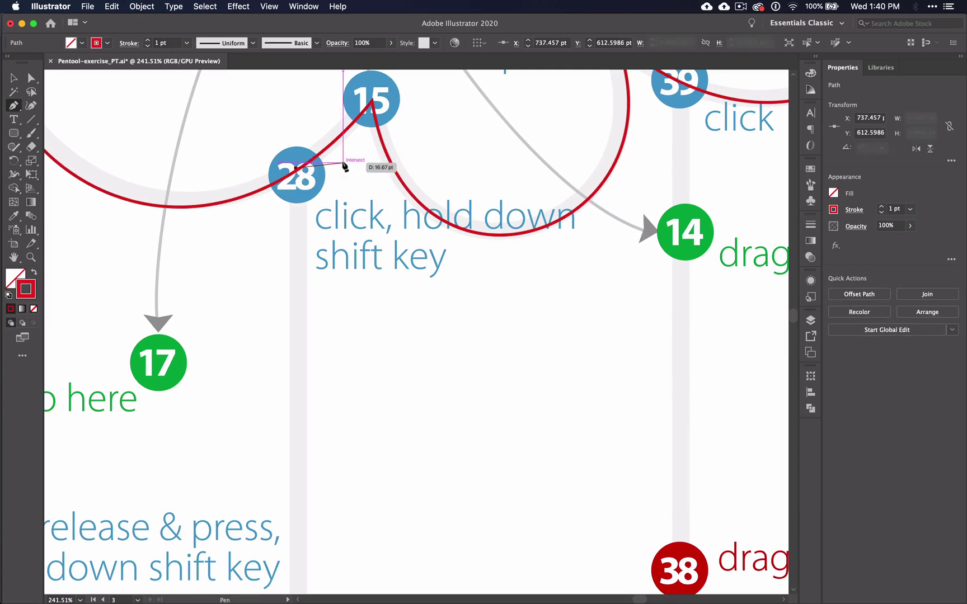
{"action": "scroll", "coordinate": [300, 401], "scroll_direction": "down", "scroll_amount": 6}
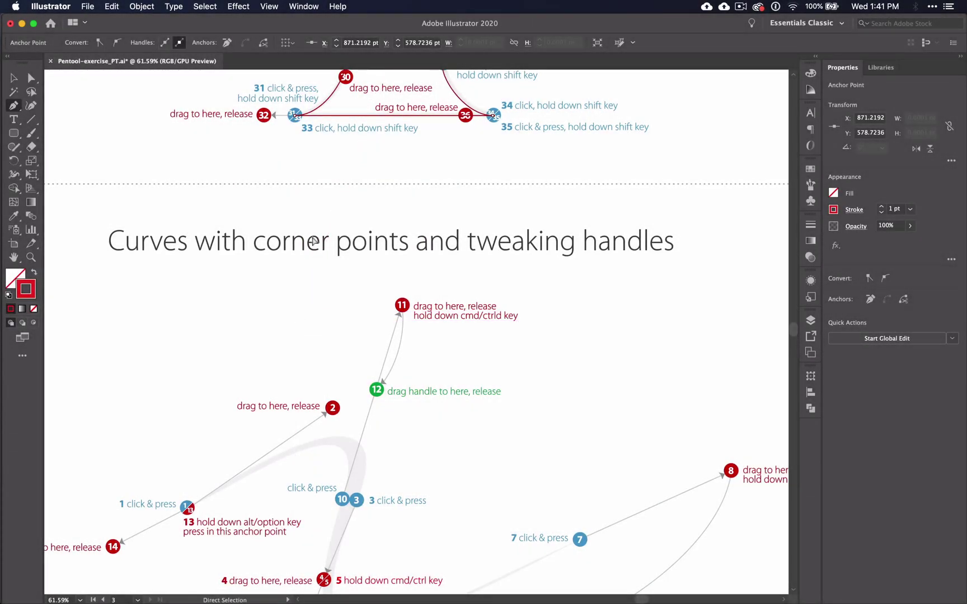
Deselect, then trace the swoosh from point 1 to point 3 with its handle at marker 4
{"action": "left_click", "coordinate": [333, 167], "text": "super"}
{"action": "scroll", "coordinate": [331, 166], "scroll_direction": "down", "scroll_amount": 3}
{"action": "scroll", "coordinate": [332, 166], "scroll_direction": "left", "scroll_amount": 1}
{"action": "scroll", "coordinate": [332, 159], "scroll_direction": "left", "scroll_amount": 1}
{"action": "scroll", "coordinate": [331, 160], "scroll_direction": "down", "scroll_amount": 5}
{"action": "scroll", "coordinate": [333, 161], "scroll_direction": "right", "scroll_amount": 2}
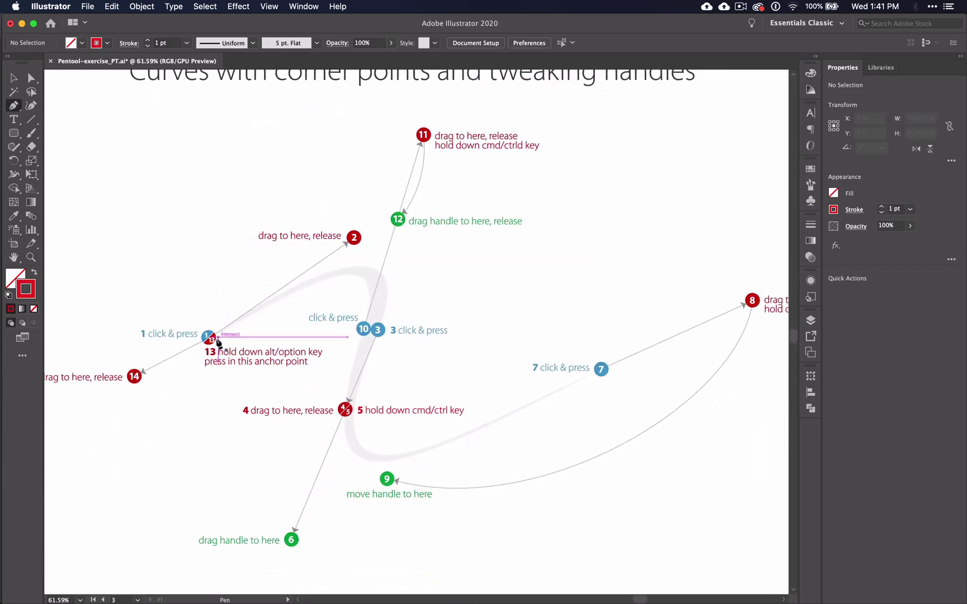
{"action": "scroll", "coordinate": [208, 339], "scroll_direction": "up", "scroll_amount": 2}
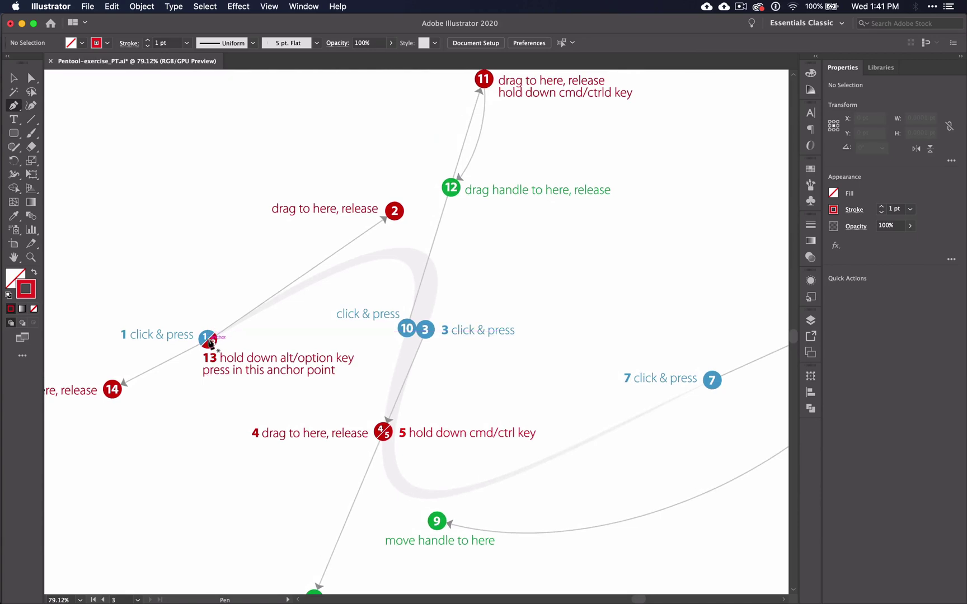
{"action": "mouse_move", "coordinate": [208, 340]}
{"action": "left_mouse_down"}
{"action": "mouse_move", "coordinate": [269, 309]}
{"action": "mouse_move", "coordinate": [392, 220]}
{"action": "left_mouse_up"}
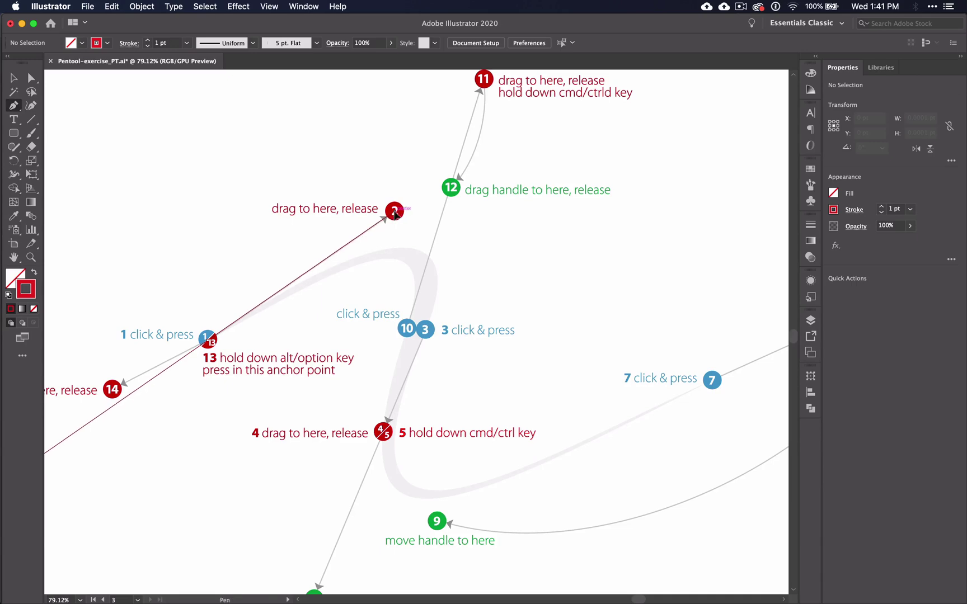
{"action": "left_click", "coordinate": [426, 332]}
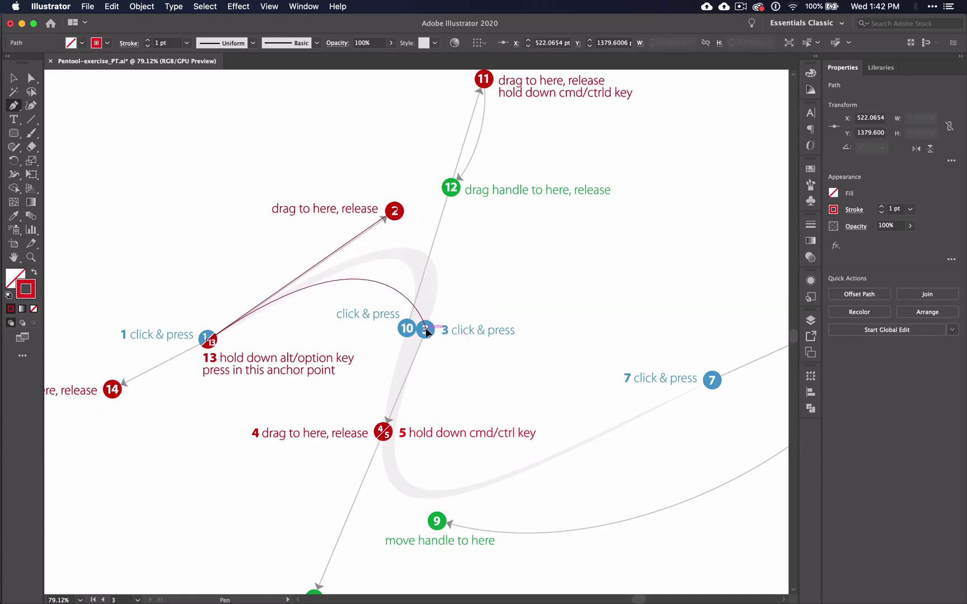
{"action": "left_click_drag", "start_coordinate": [425, 332], "coordinate": [385, 435]}
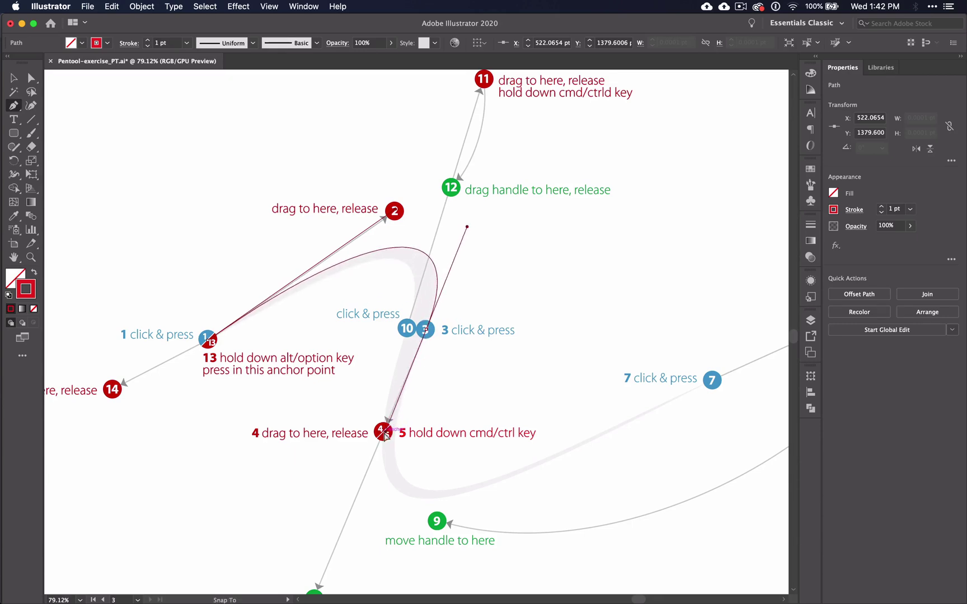
{"action": "left_click_drag", "start_coordinate": [385, 435], "coordinate": [385, 436]}
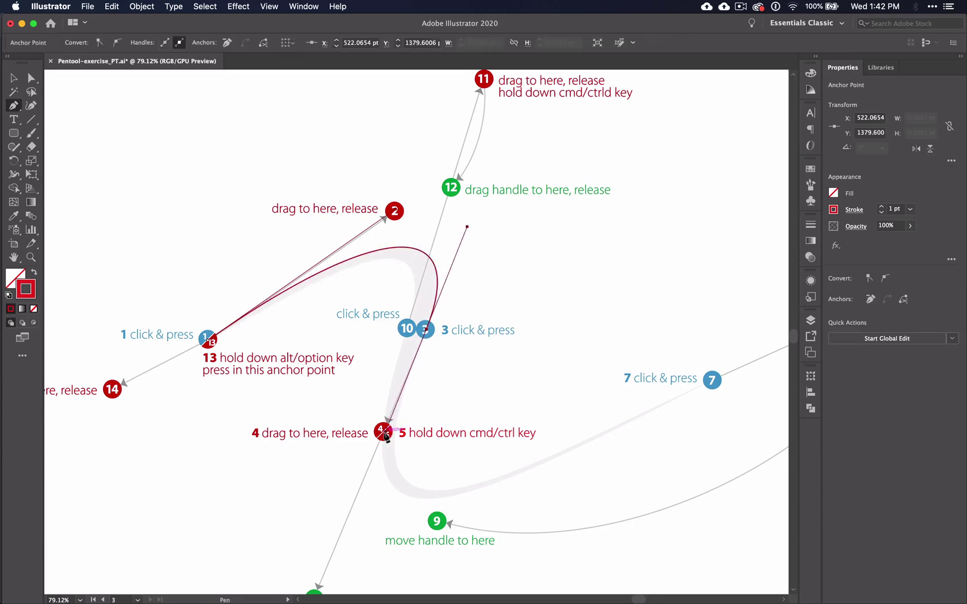
Move point 3's handle from marker 4 to marker 6
{"action": "scroll", "coordinate": [385, 435], "scroll_direction": "down", "scroll_amount": 5}
{"action": "scroll", "coordinate": [385, 435], "scroll_direction": "left", "scroll_amount": 1}
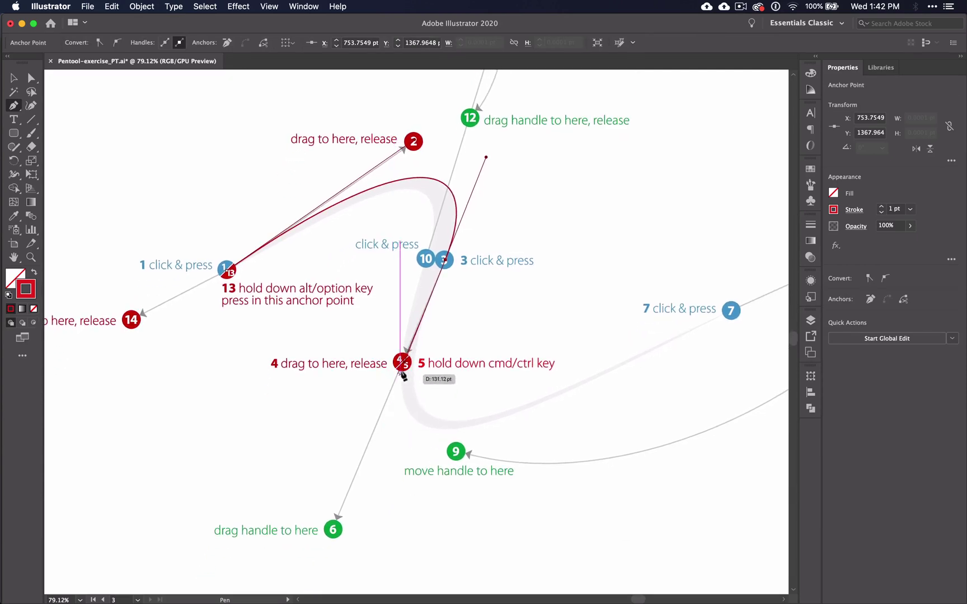
{"action": "key", "text": "super"}
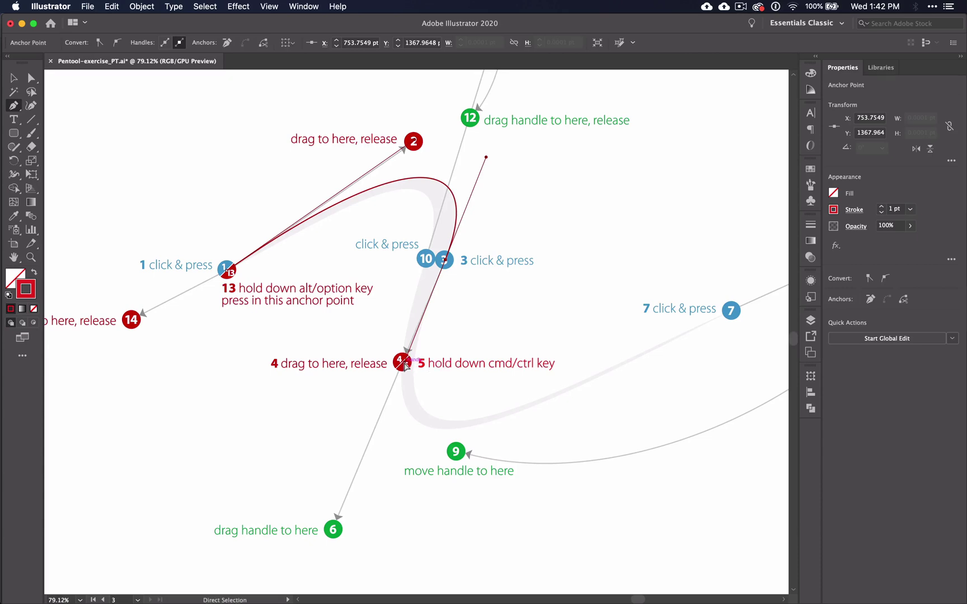
{"action": "left_click_drag", "start_coordinate": [405, 365], "coordinate": [333, 532]}
Add point 7 with a handle to marker 8, then redirect its outgoing handle to marker 9
{"action": "scroll", "coordinate": [334, 534], "scroll_direction": "right", "scroll_amount": 6}
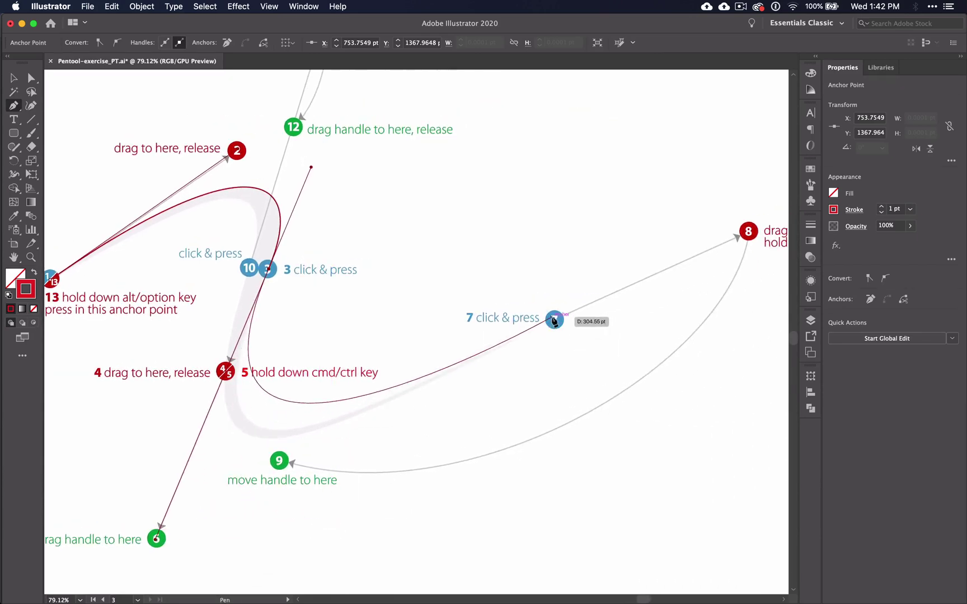
{"action": "left_click_drag", "start_coordinate": [555, 323], "coordinate": [746, 231]}
{"action": "scroll", "coordinate": [749, 238], "scroll_direction": "right", "scroll_amount": 4}
{"action": "scroll", "coordinate": [749, 237], "scroll_direction": "up", "scroll_amount": 2}
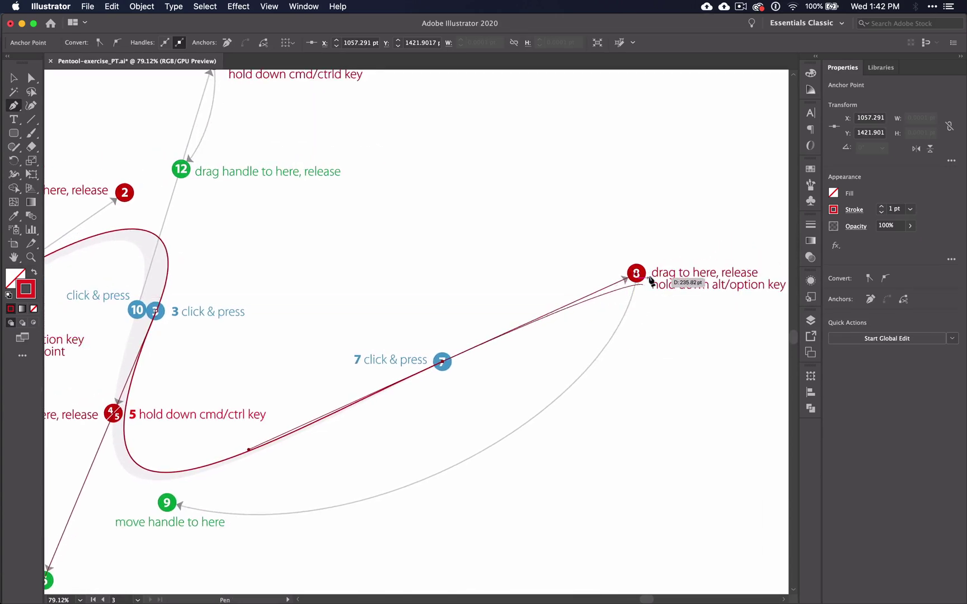
{"action": "mouse_move", "coordinate": [636, 273]}
{"action": "left_mouse_down"}
{"action": "mouse_move", "coordinate": [616, 364]}
{"action": "mouse_move", "coordinate": [371, 503]}
{"action": "mouse_move", "coordinate": [243, 496]}
{"action": "mouse_move", "coordinate": [168, 505]}
{"action": "left_mouse_up"}
{"action": "scroll", "coordinate": [168, 505], "scroll_direction": "left", "scroll_amount": 6}
{"action": "scroll", "coordinate": [168, 505], "scroll_direction": "down", "scroll_amount": 4}
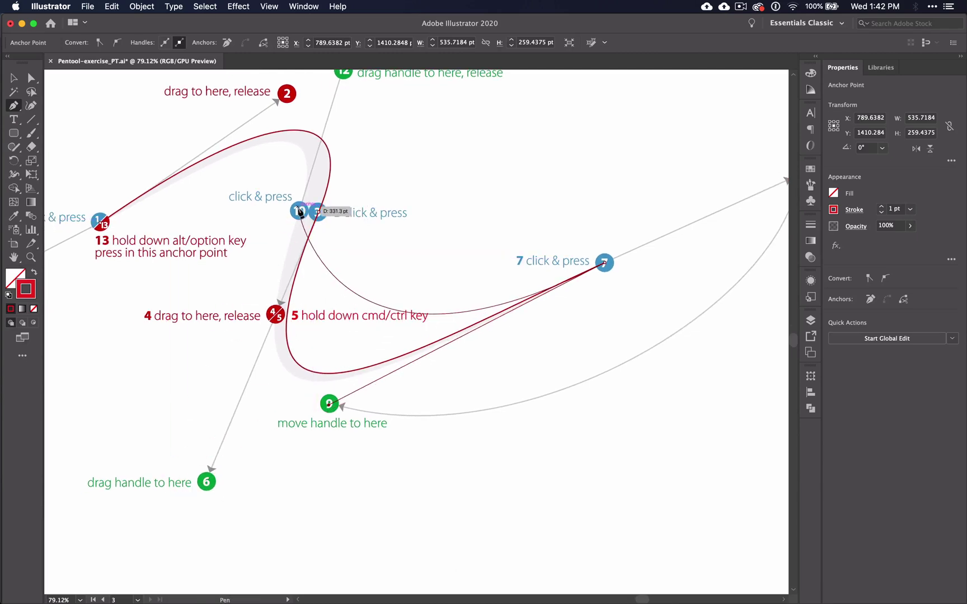
{"action": "scroll", "coordinate": [314, 216], "scroll_direction": "up", "scroll_amount": 1}
Place point 10 and extend its handle up toward marker 11
{"action": "mouse_move", "coordinate": [305, 231]}
{"action": "left_mouse_down"}
{"action": "mouse_move", "coordinate": [356, 80]}
{"action": "mouse_move", "coordinate": [383, 102]}
{"action": "left_mouse_up"}
{"action": "left_click_drag", "start_coordinate": [383, 103], "coordinate": [347, 209]}
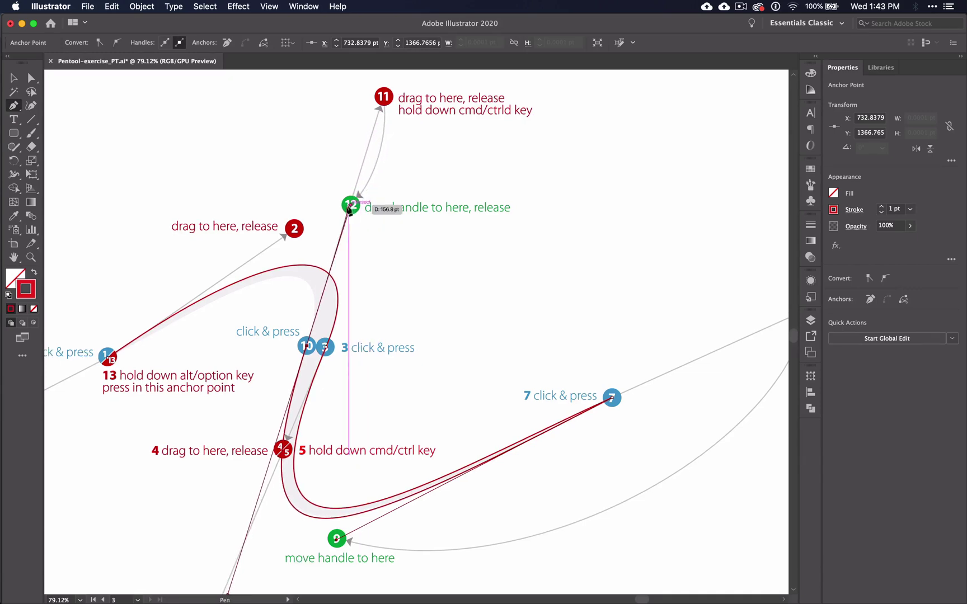
{"action": "scroll", "coordinate": [347, 208], "scroll_direction": "left", "scroll_amount": 5}
{"action": "scroll", "coordinate": [348, 209], "scroll_direction": "down", "scroll_amount": 2}
{"action": "scroll", "coordinate": [347, 208], "scroll_direction": "left", "scroll_amount": 4}
{"action": "scroll", "coordinate": [347, 209], "scroll_direction": "down", "scroll_amount": 2}
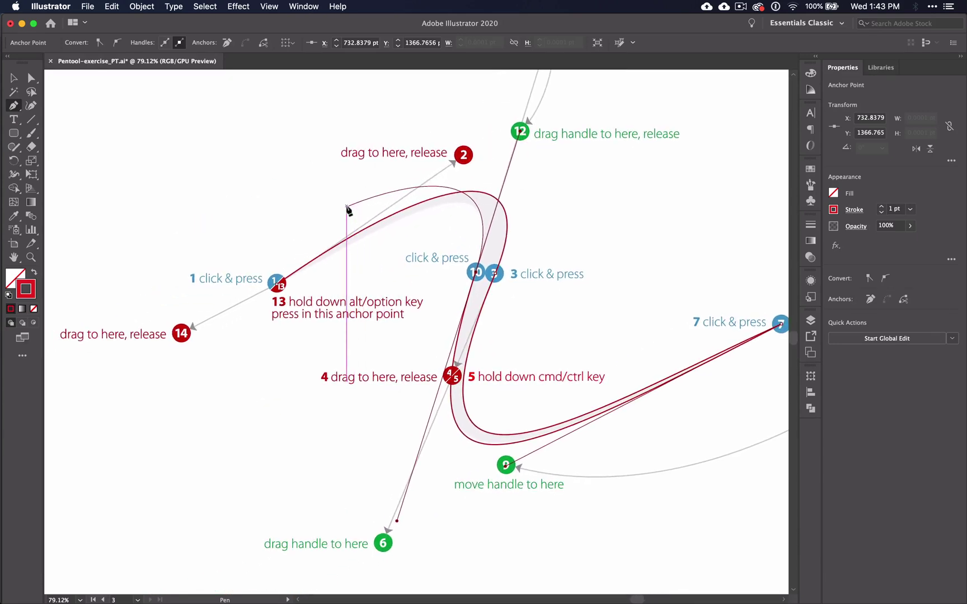
{"action": "scroll", "coordinate": [348, 208], "scroll_direction": "left", "scroll_amount": 1}
{"action": "scroll", "coordinate": [348, 208], "scroll_direction": "down", "scroll_amount": 1}
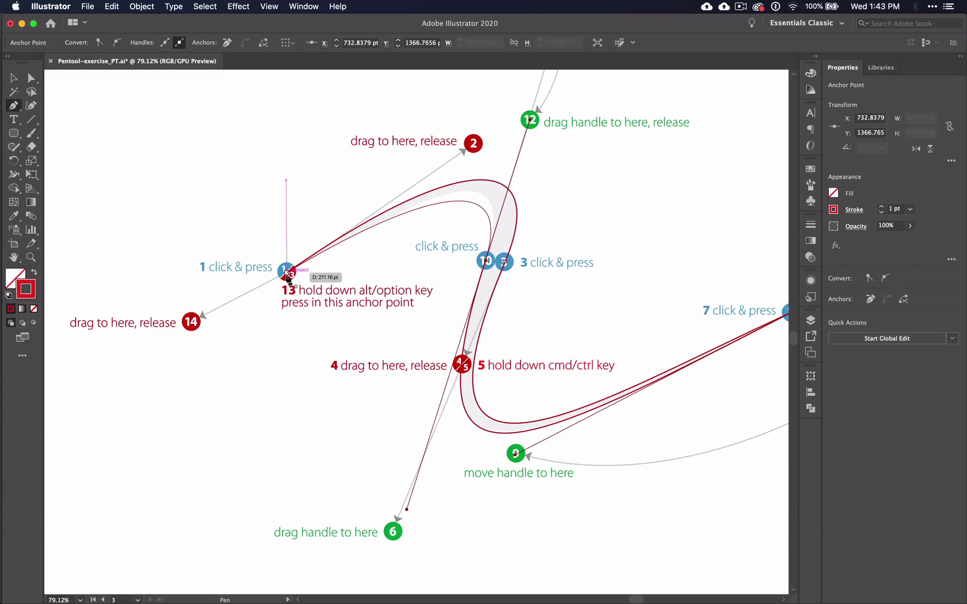
Close the swoosh at point 13, angling its handles toward marker 14
{"action": "left_click_drag", "start_coordinate": [287, 275], "coordinate": [252, 299]}
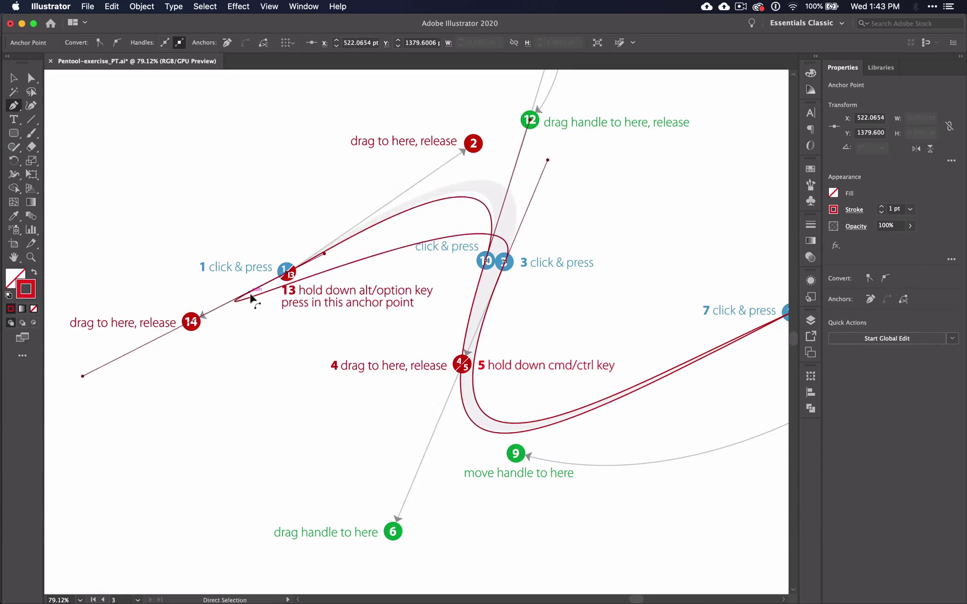
{"action": "key", "text": "super+z"}
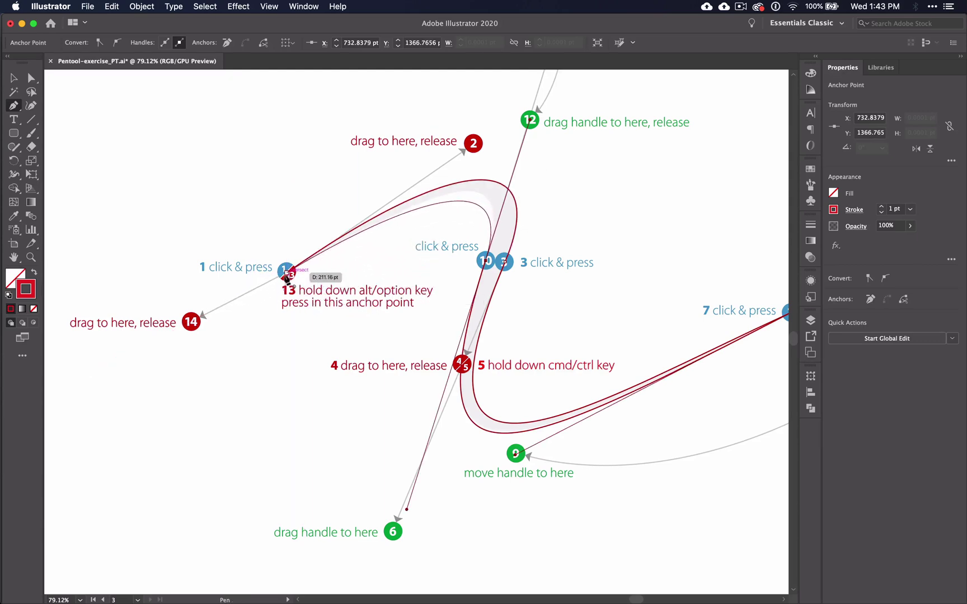
{"action": "left_click_drag", "start_coordinate": [287, 274], "coordinate": [191, 320]}
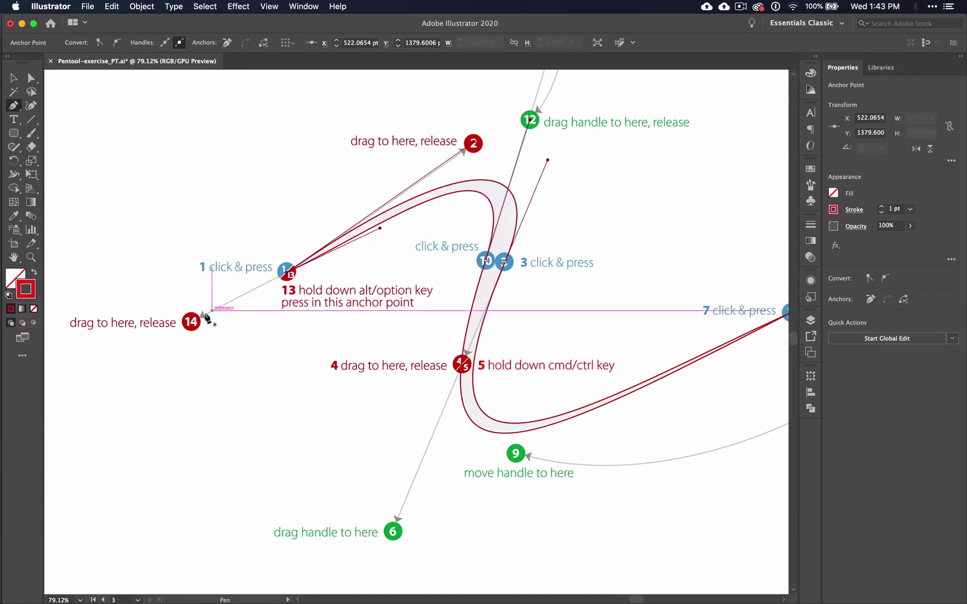
{"action": "scroll", "coordinate": [580, 400], "scroll_direction": "down", "scroll_amount": 3}
{"action": "scroll", "coordinate": [579, 400], "scroll_direction": "down", "scroll_amount": 1}
{"action": "scroll", "coordinate": [579, 399], "scroll_direction": "down", "scroll_amount": 6}
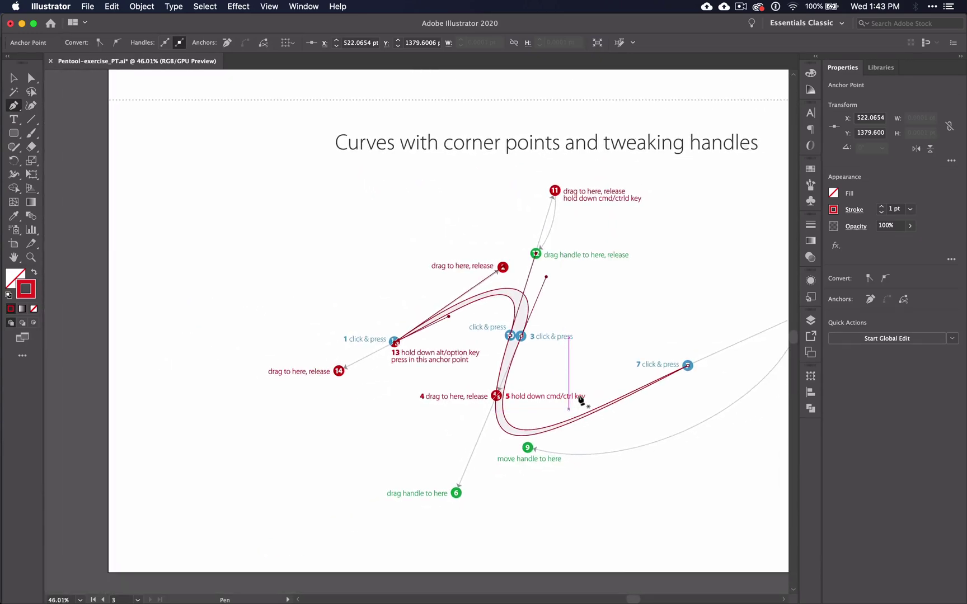
{"action": "scroll", "coordinate": [580, 408], "scroll_direction": "down", "scroll_amount": 1}
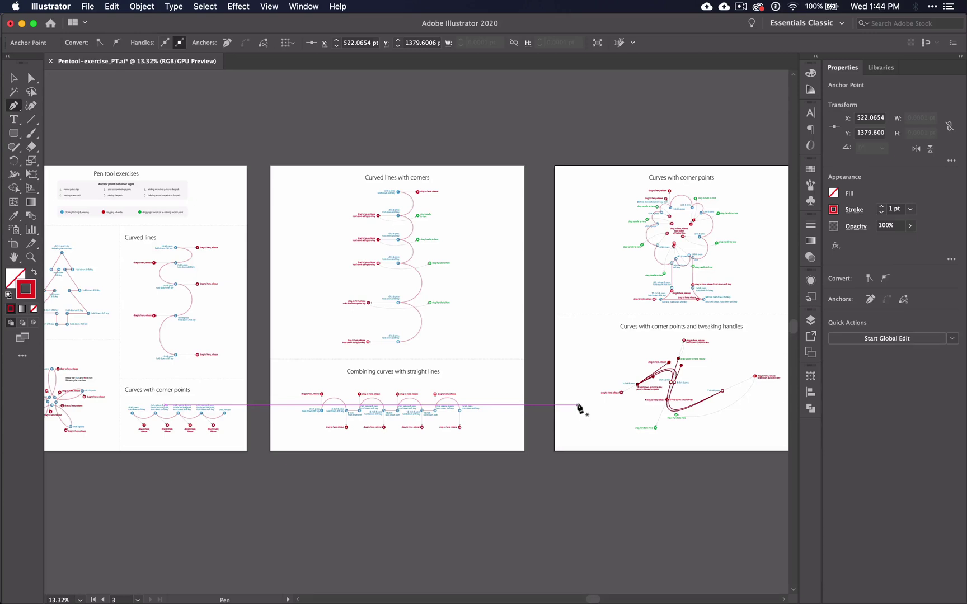
{"action": "scroll", "coordinate": [579, 407], "scroll_direction": "left", "scroll_amount": 5}
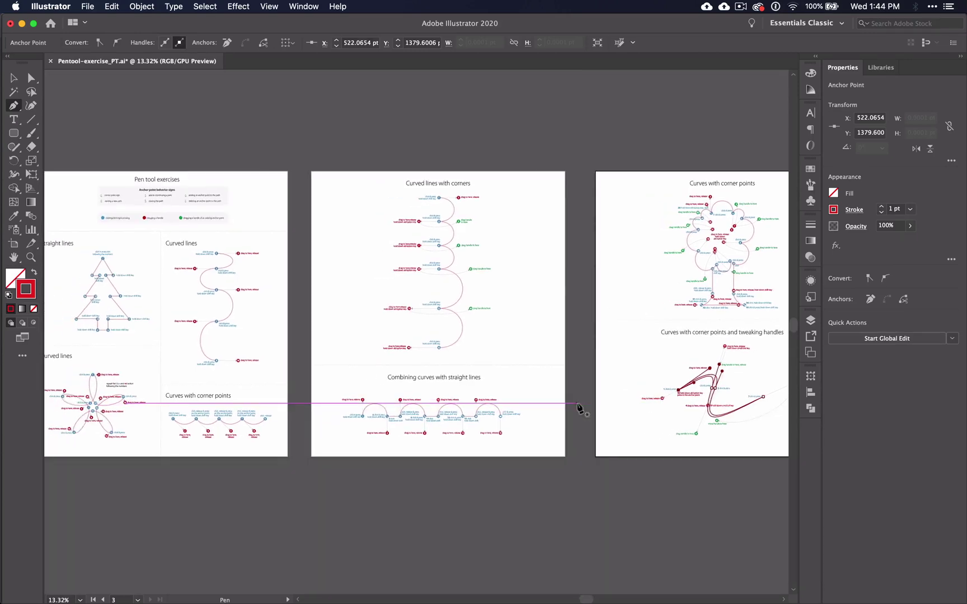